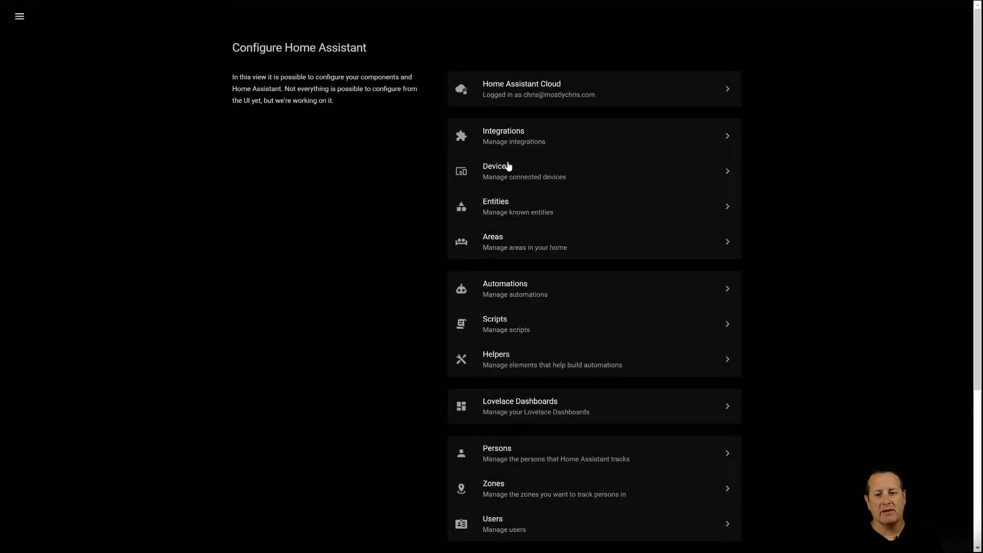
Step: Examine the list of devices provided by the Nest integration, and return to the Home Assistant configuration overview
{"action": "left_click", "coordinate": [503, 135]}
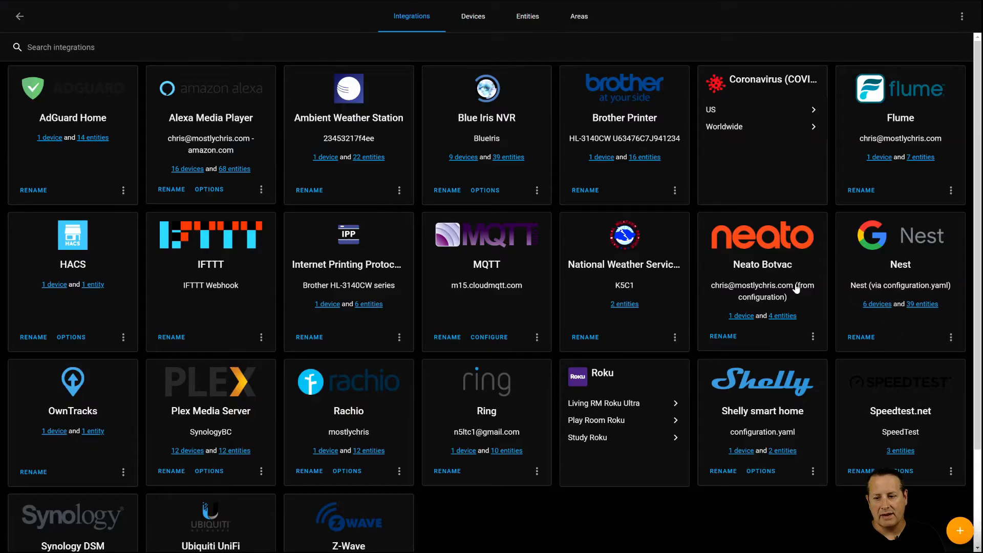
{"action": "left_click", "coordinate": [882, 304]}
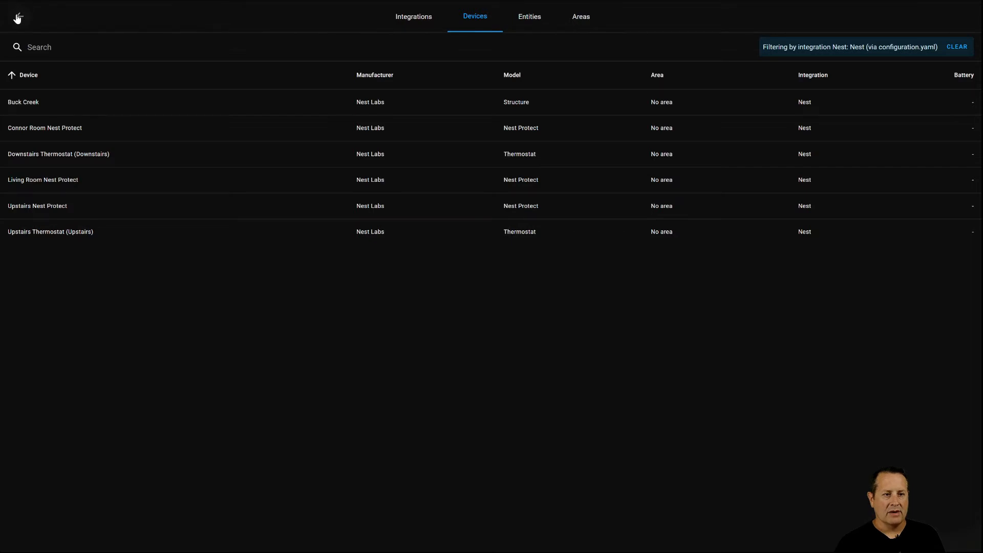
{"action": "left_click", "coordinate": [19, 17]}
{"action": "left_click", "coordinate": [83, 110]}
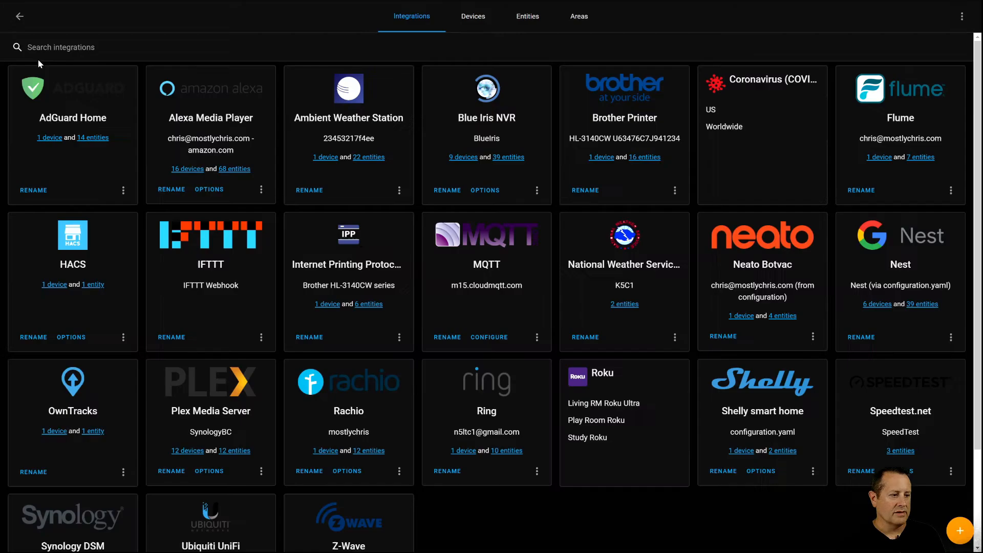
{"action": "left_click", "coordinate": [20, 16]}
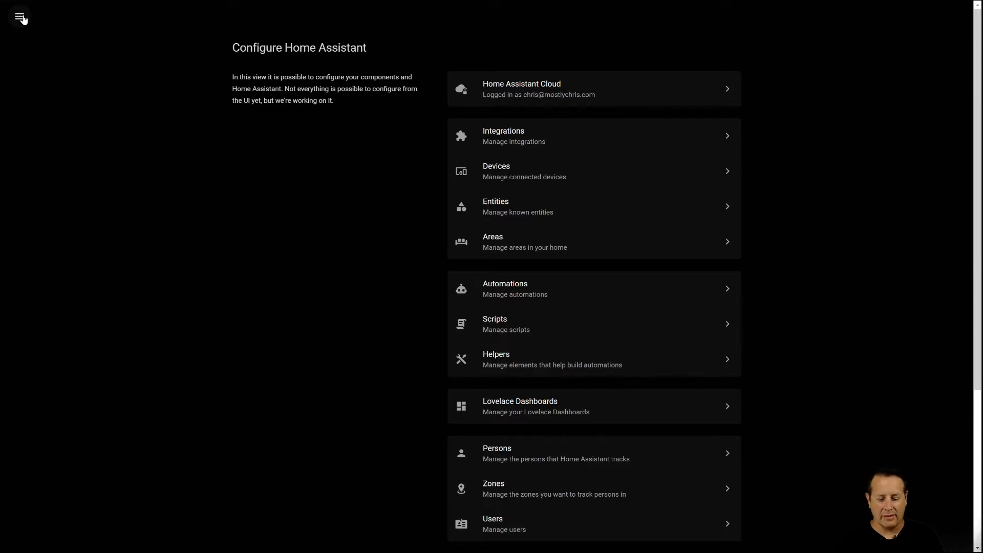
Step: Open Node-RED, add an events: state node to the Playground flow and name it Living Room Smoke
{"action": "left_click", "coordinate": [20, 18]}
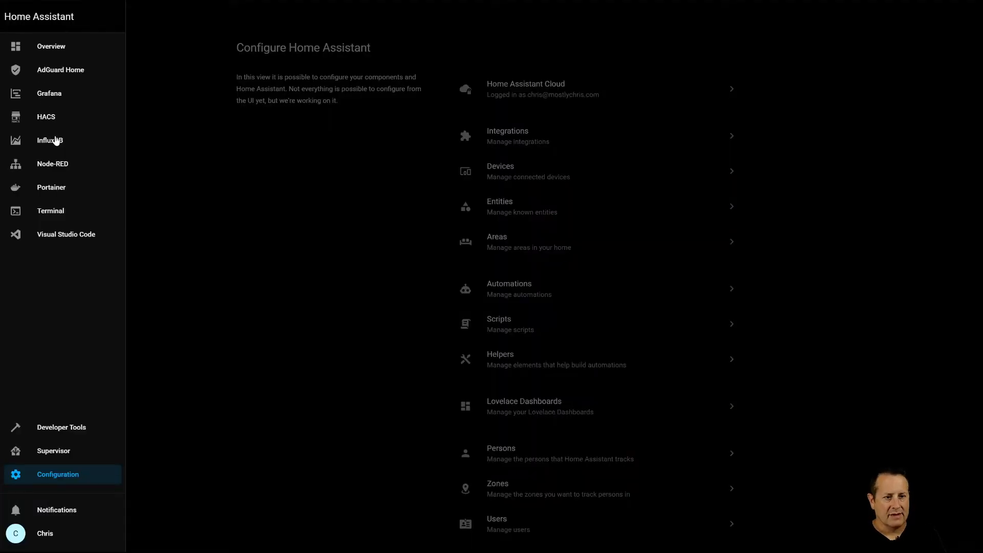
{"action": "left_click", "coordinate": [53, 163]}
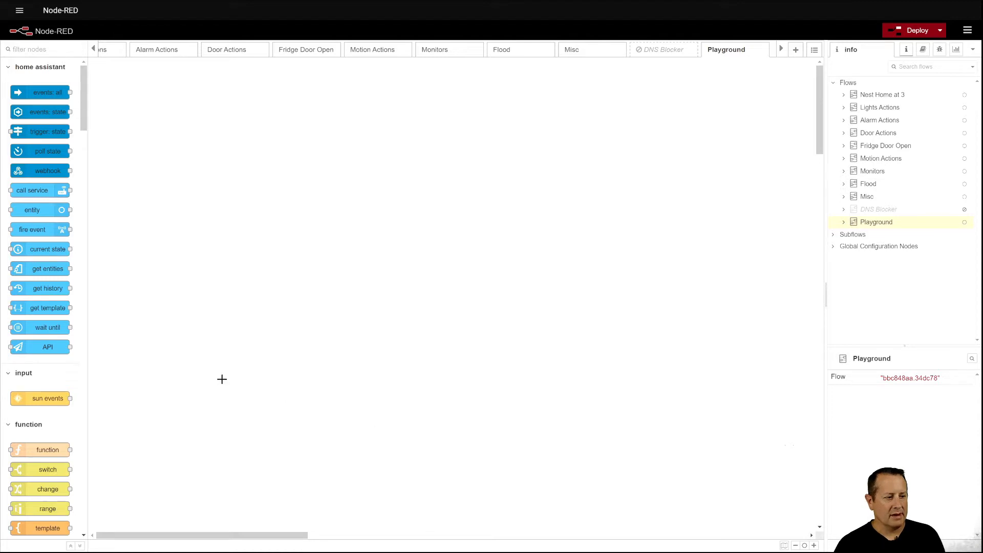
{"action": "left_click_drag", "start_coordinate": [47, 112], "coordinate": [245, 157]}
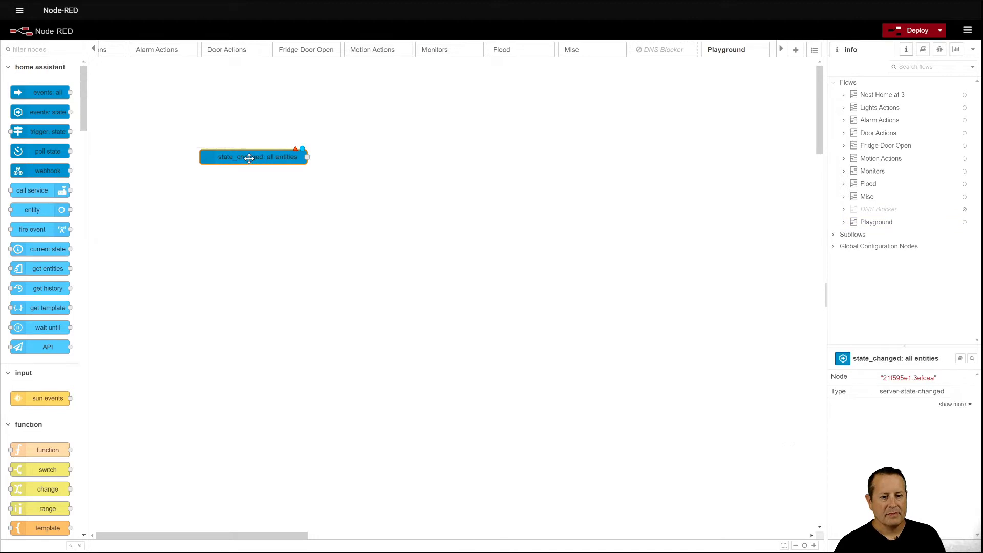
{"action": "double_click", "coordinate": [249, 157]}
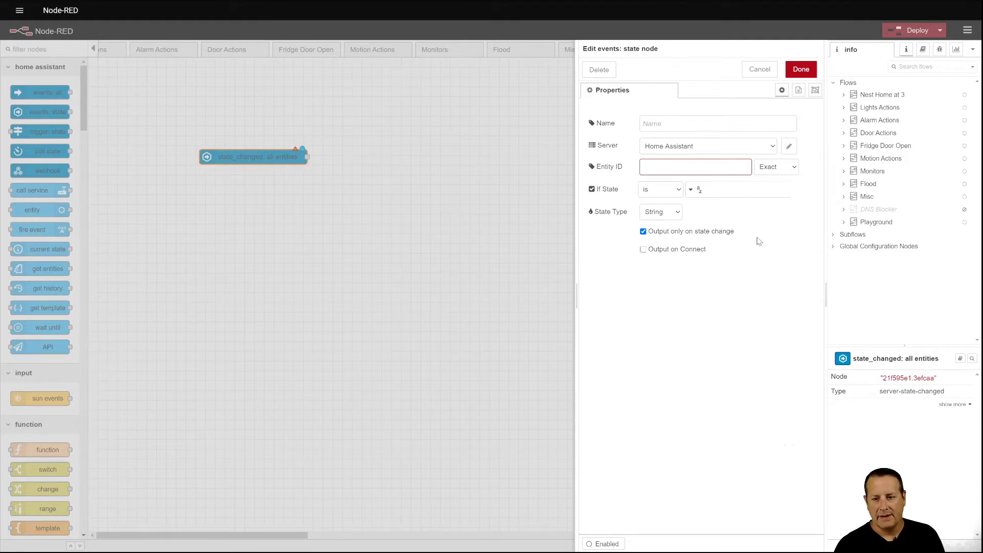
{"action": "left_click", "coordinate": [672, 120]}
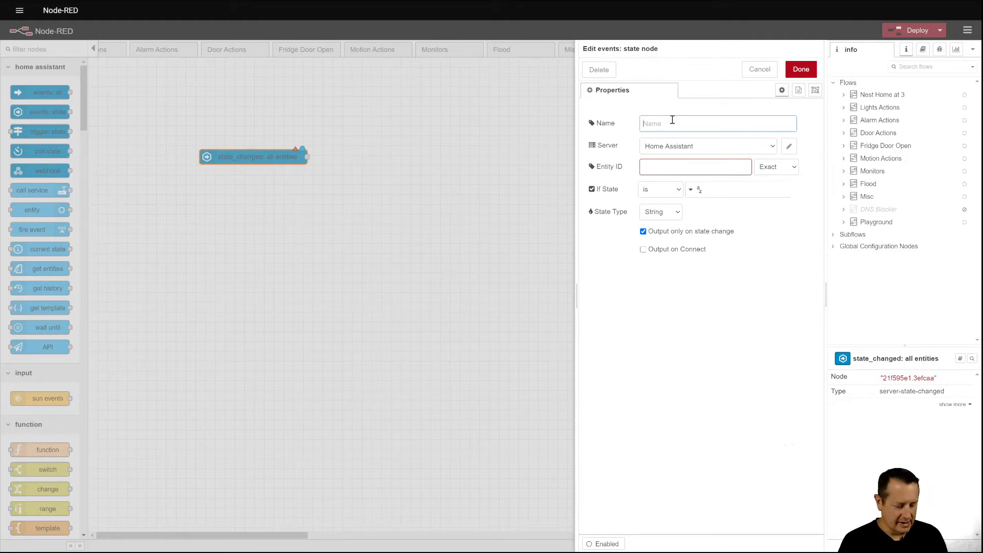
{"action": "type", "text": "Living Room Smoke"}
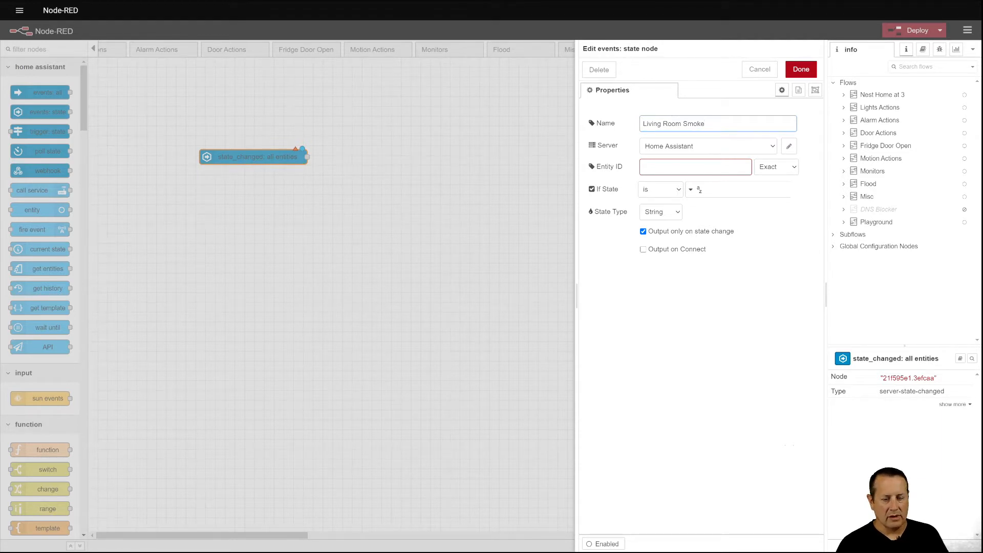
Step: Set the state node's entity to sensor.living_room_nest_protect_smoke_status, enable Output on Connect and save the node
{"action": "left_click", "coordinate": [694, 168]}
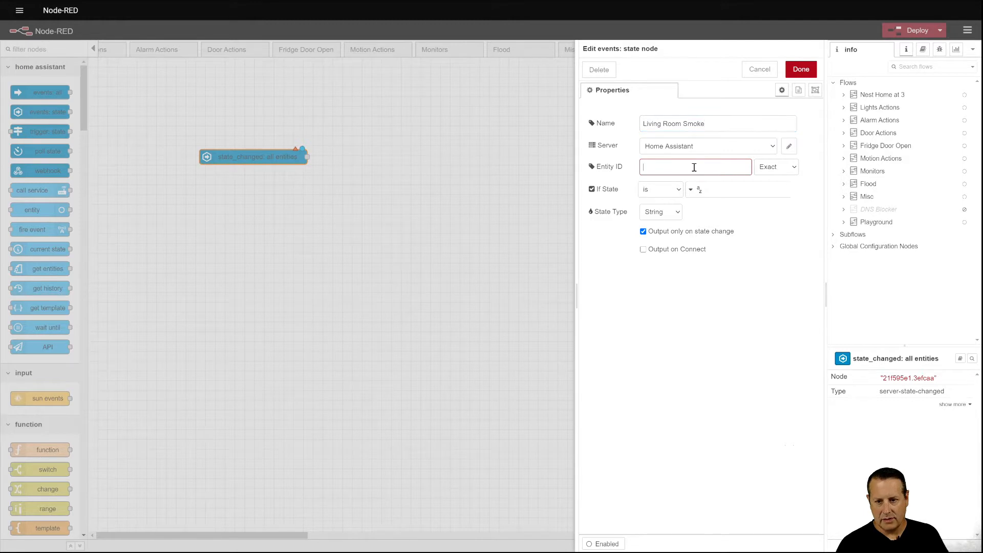
{"action": "type", "text": "smoke"}
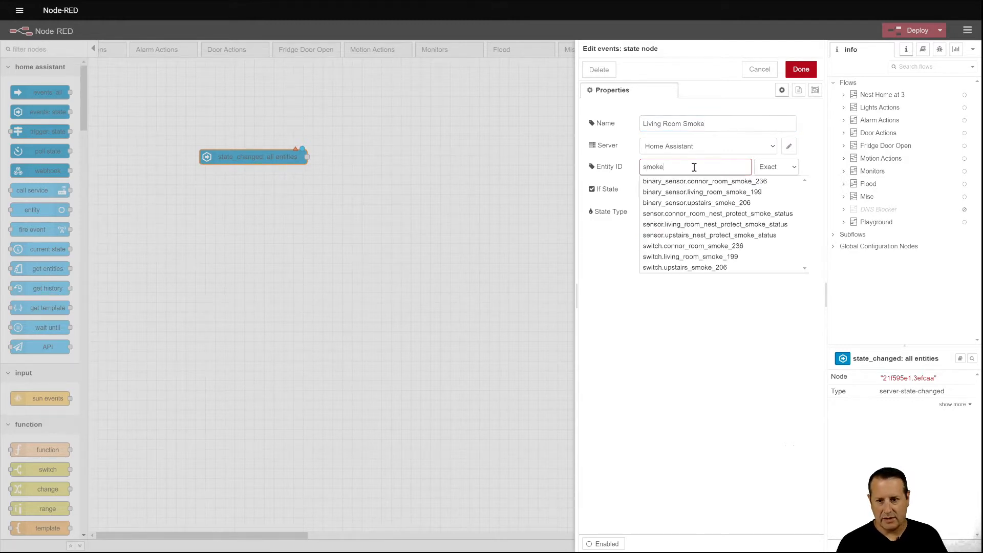
{"action": "left_click", "coordinate": [695, 224]}
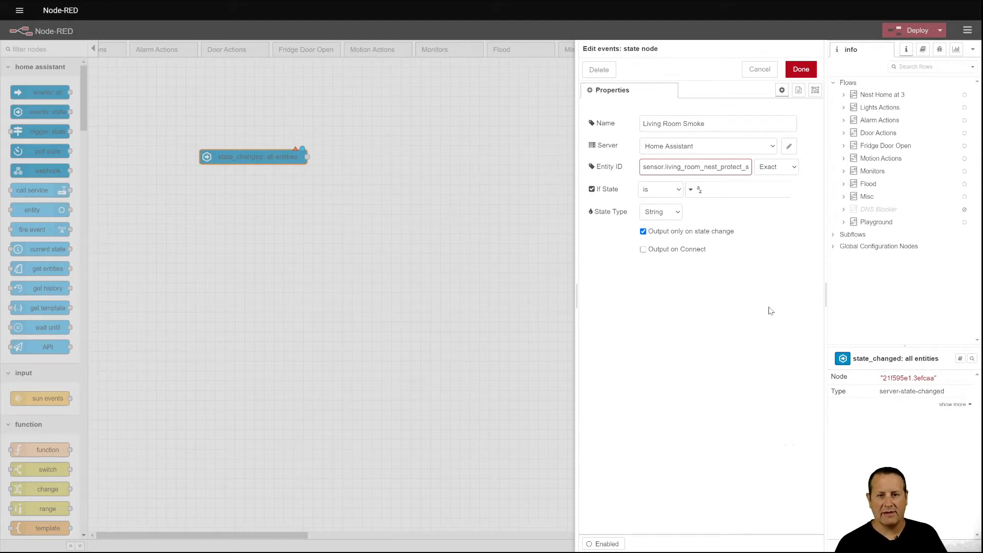
{"action": "left_click", "coordinate": [643, 249]}
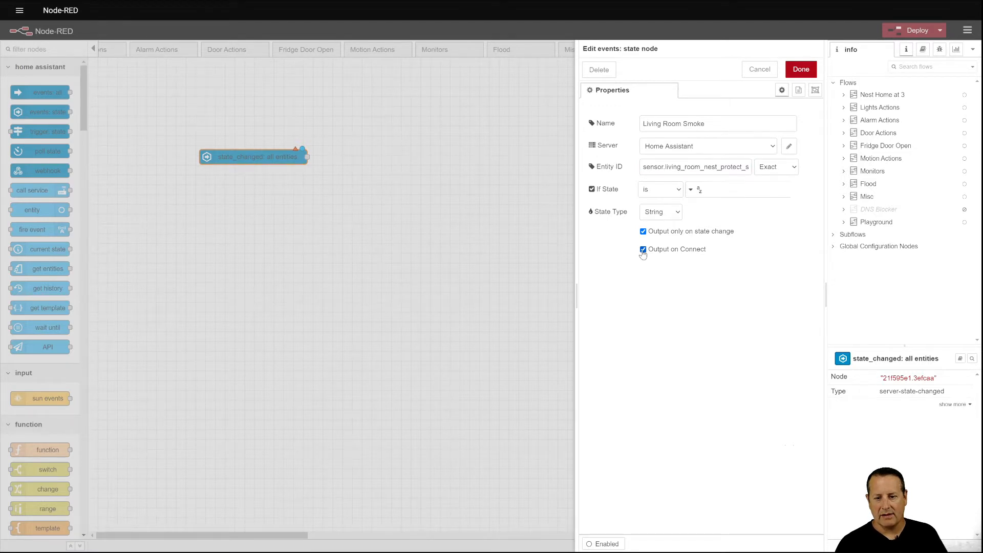
{"action": "left_click", "coordinate": [801, 70]}
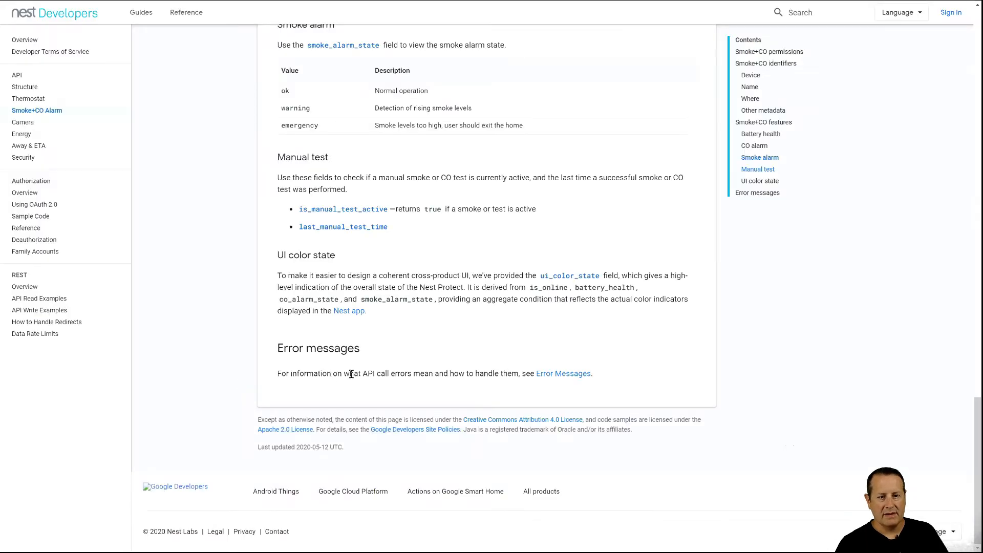
Step: Examine the possible smoke and CO alarm states in the Nest Developers reference and the Nest Protect conditions in Home Assistant's Nest documentation
{"action": "scroll", "coordinate": [350, 374], "scroll_direction": "up", "scroll_amount": 4}
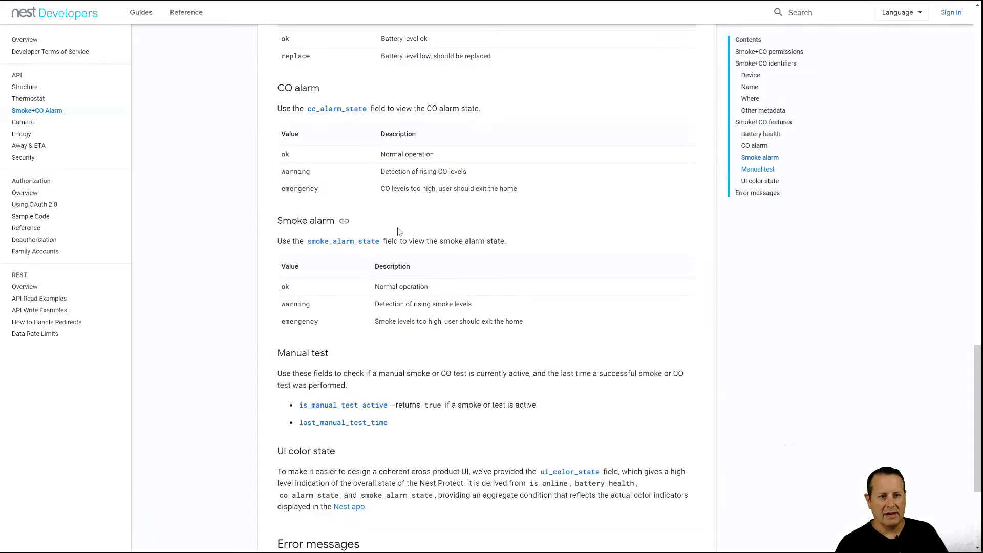
{"action": "scroll", "coordinate": [392, 235], "scroll_direction": "up", "scroll_amount": 2}
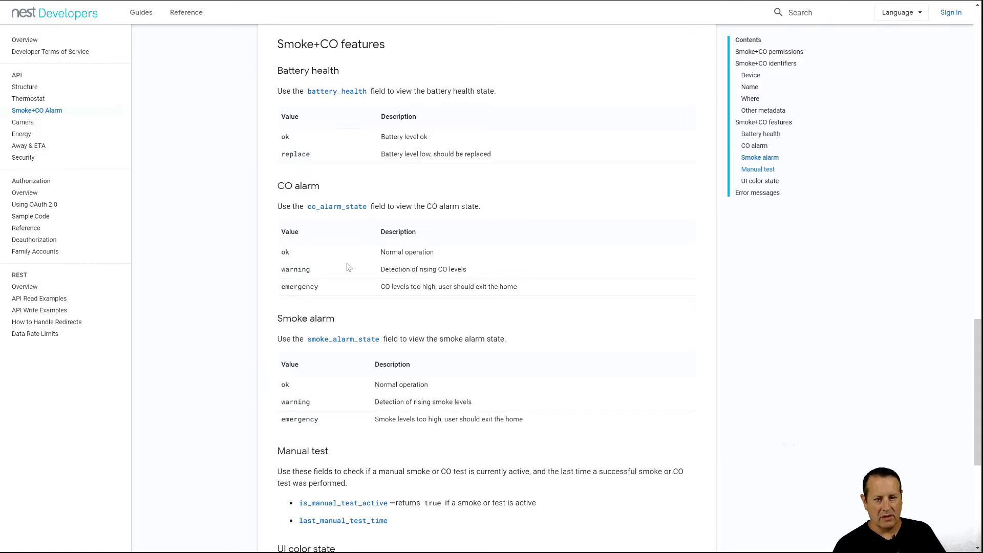
{"action": "scroll", "coordinate": [348, 267], "scroll_direction": "down", "scroll_amount": 2}
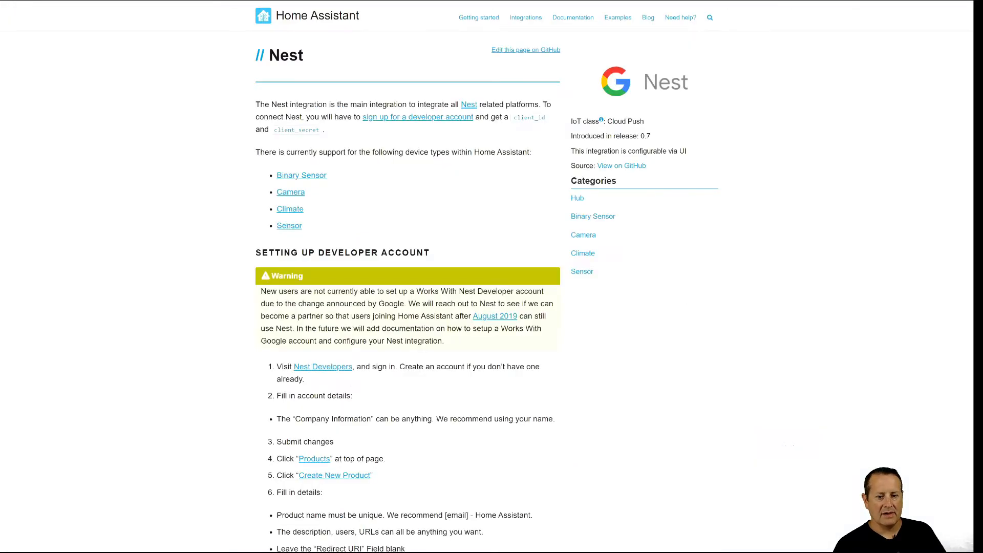
{"action": "scroll", "coordinate": [223, 259], "scroll_direction": "down", "scroll_amount": 20}
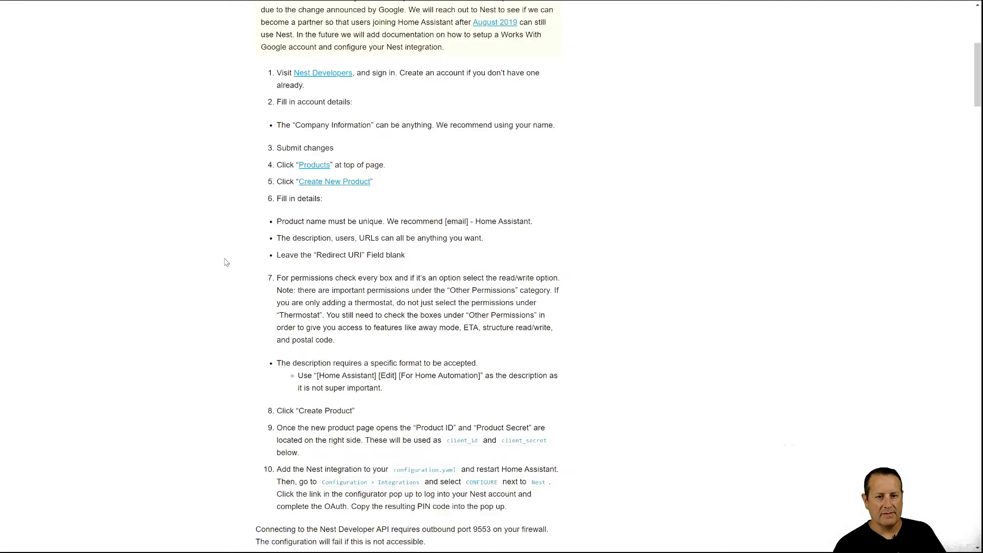
{"action": "scroll", "coordinate": [223, 259], "scroll_direction": "down", "scroll_amount": 20}
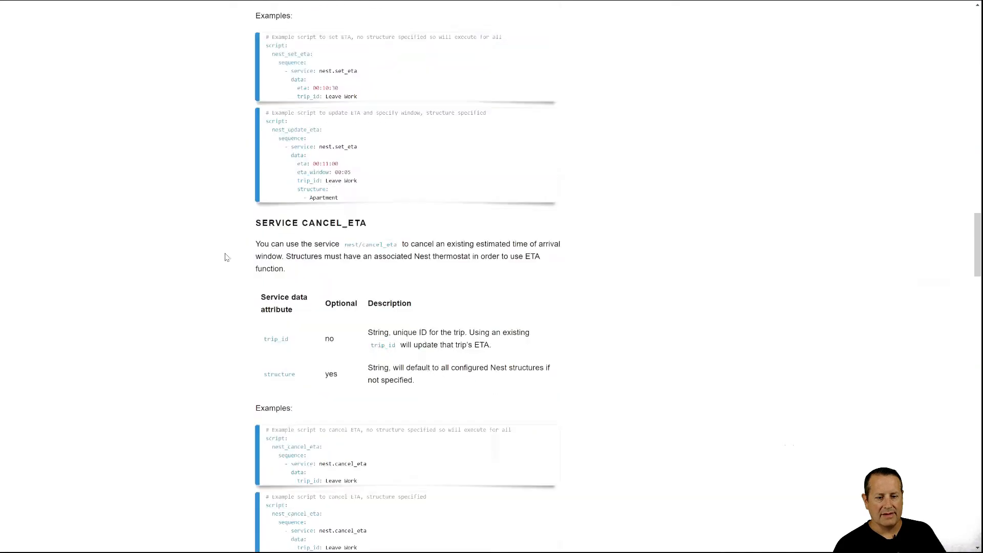
{"action": "scroll", "coordinate": [229, 257], "scroll_direction": "down", "scroll_amount": 20}
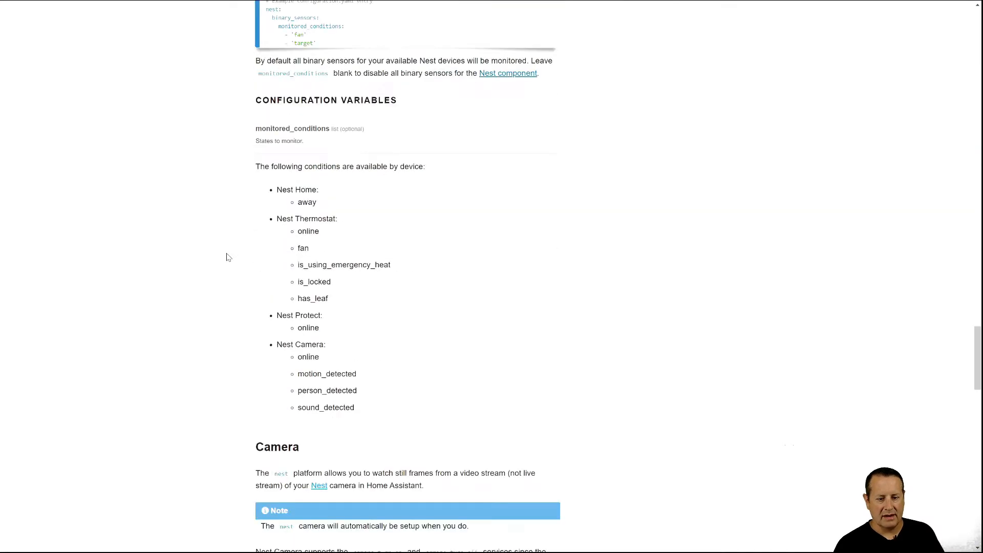
{"action": "scroll", "coordinate": [229, 257], "scroll_direction": "down", "scroll_amount": 15}
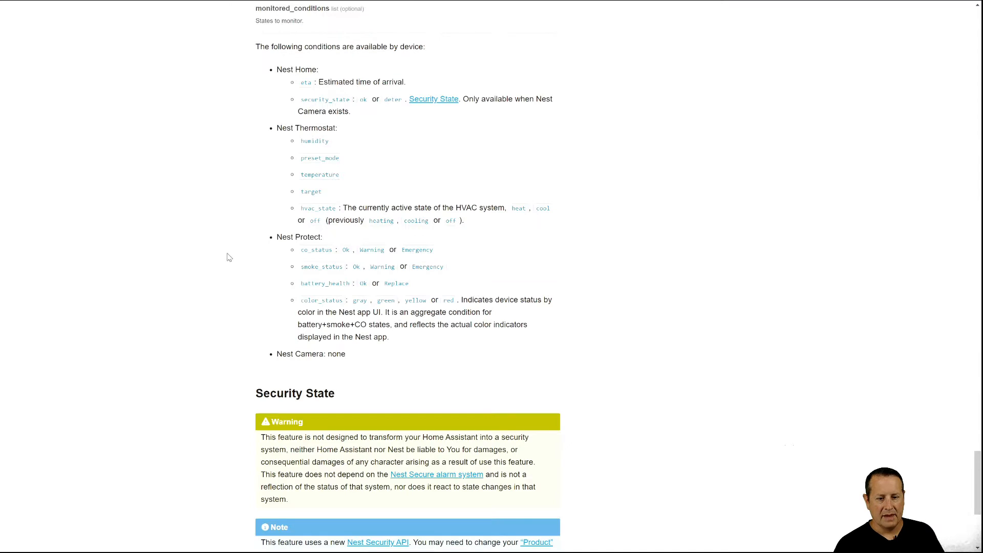
{"action": "scroll", "coordinate": [229, 258], "scroll_direction": "up", "scroll_amount": 10}
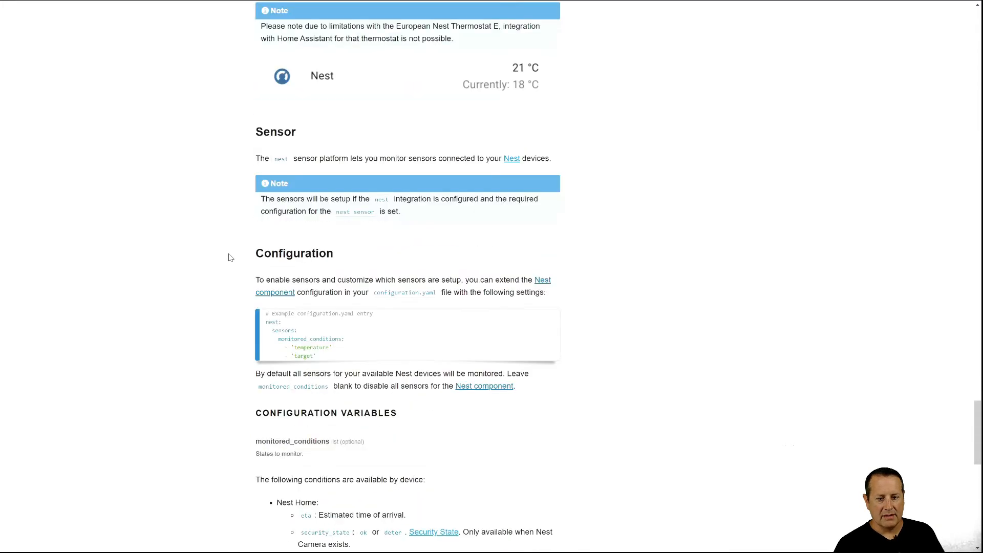
{"action": "scroll", "coordinate": [230, 258], "scroll_direction": "down", "scroll_amount": 5}
{"action": "scroll", "coordinate": [229, 259], "scroll_direction": "down", "scroll_amount": 2}
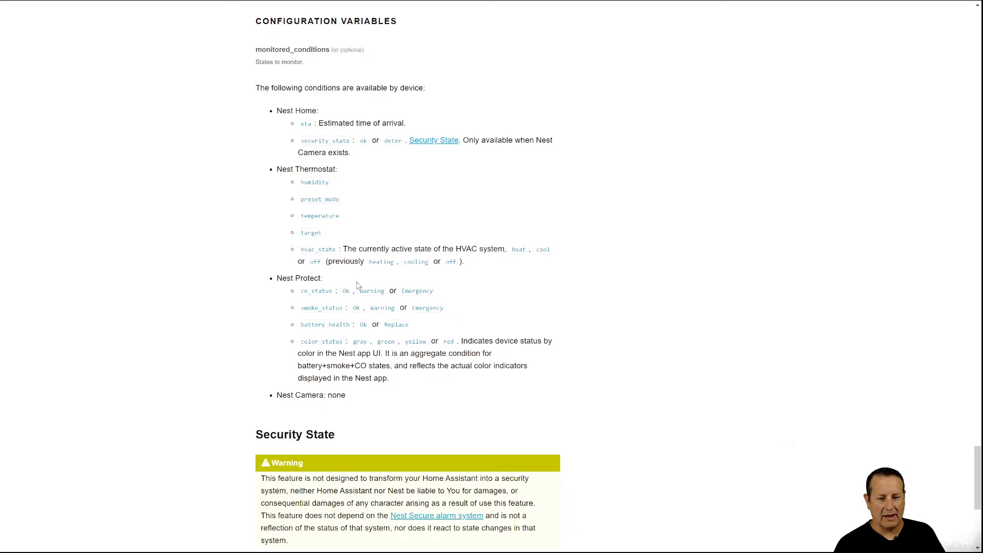
Step: Switch back to Node-RED, add a switch node beside the Living Room Smoke node and name it Smoke Status
{"action": "left_click", "coordinate": [113, 1]}
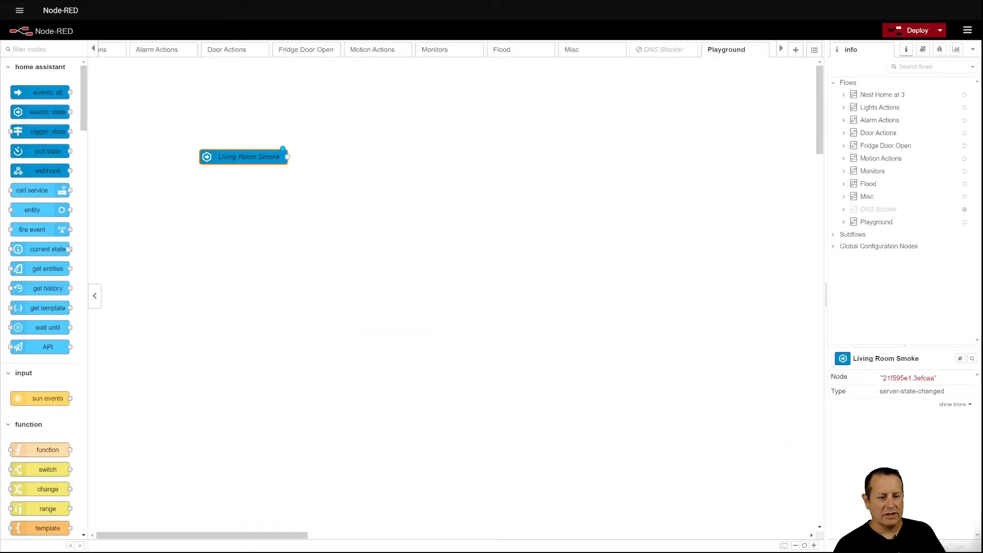
{"action": "left_click_drag", "start_coordinate": [43, 472], "coordinate": [365, 162]}
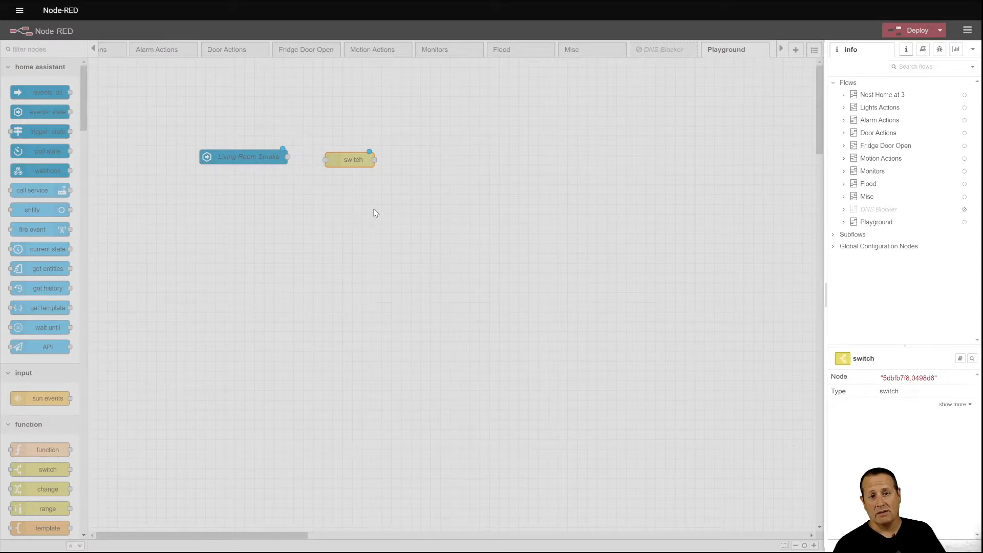
{"action": "key", "text": "Return"}
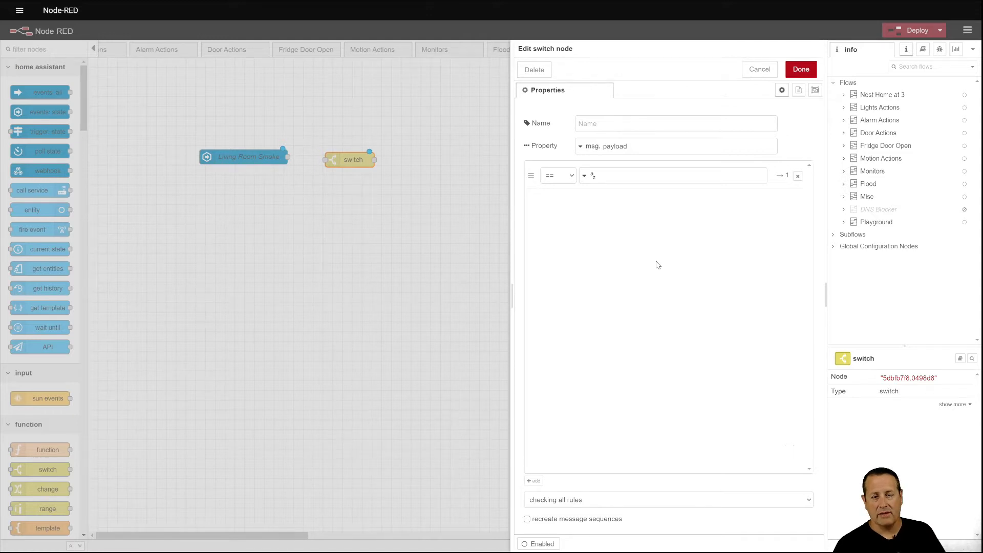
{"action": "left_click", "coordinate": [596, 122]}
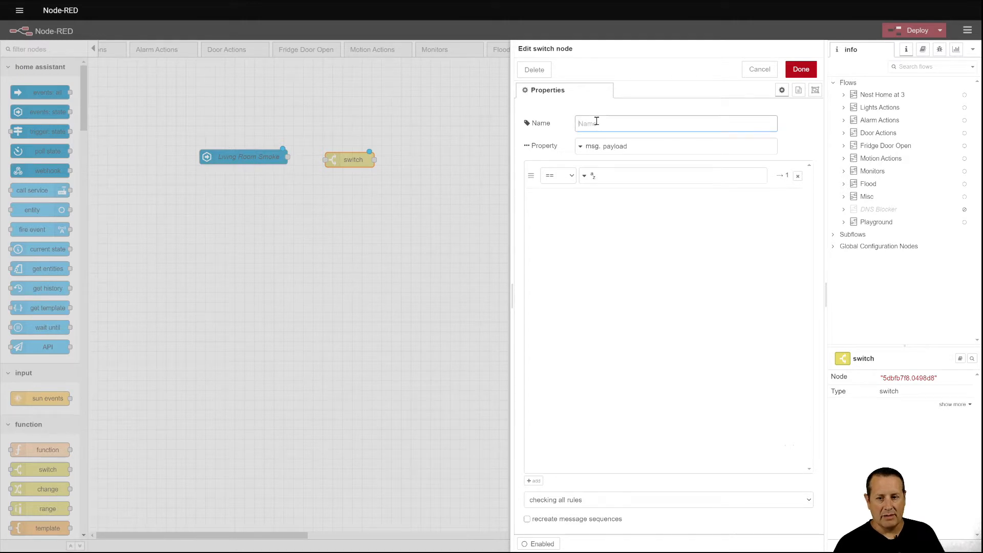
{"action": "type", "text": "S"}
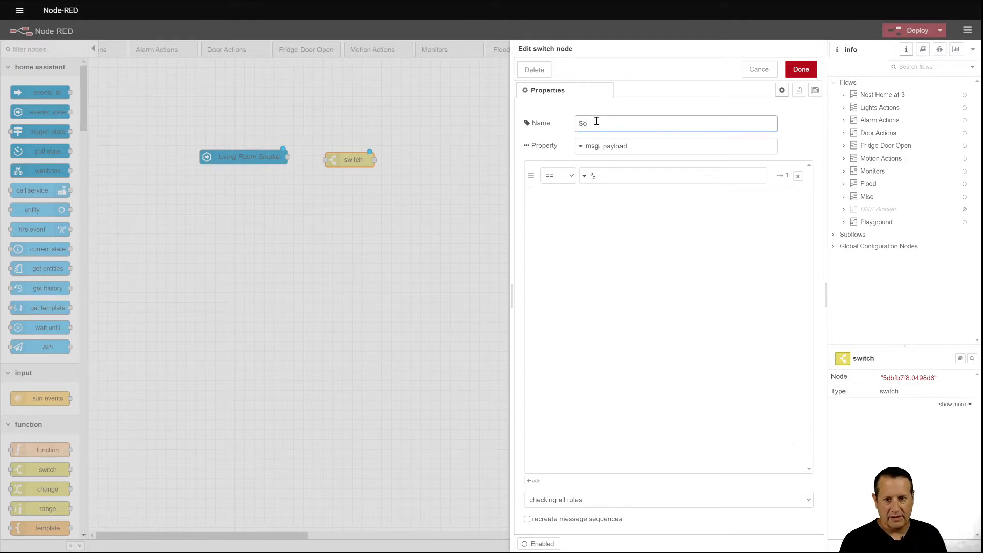
{"action": "type", "text": "moke Status"}
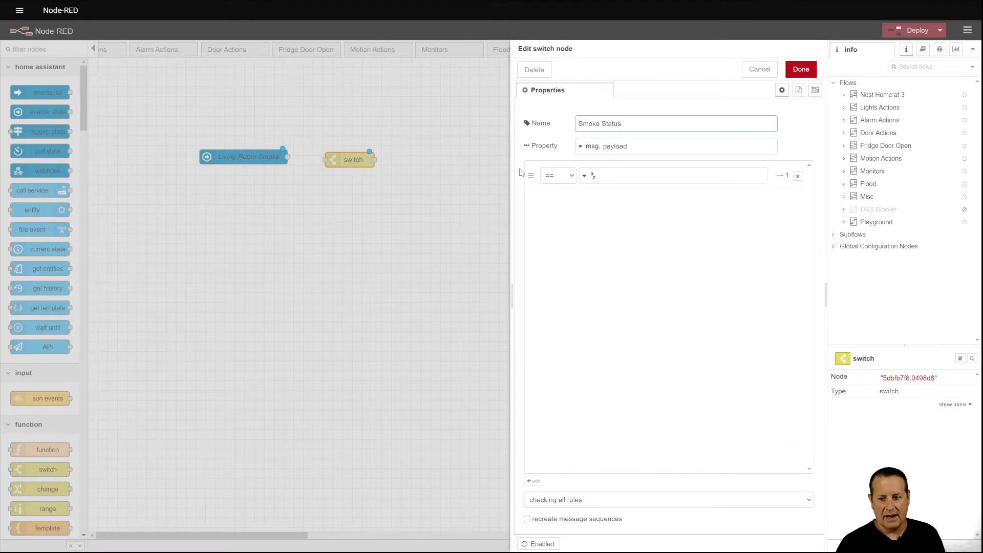
Step: Add two more rules to the Smoke Status switch and set the three comparison values to ok, warning and emergency
{"action": "left_click", "coordinate": [534, 482]}
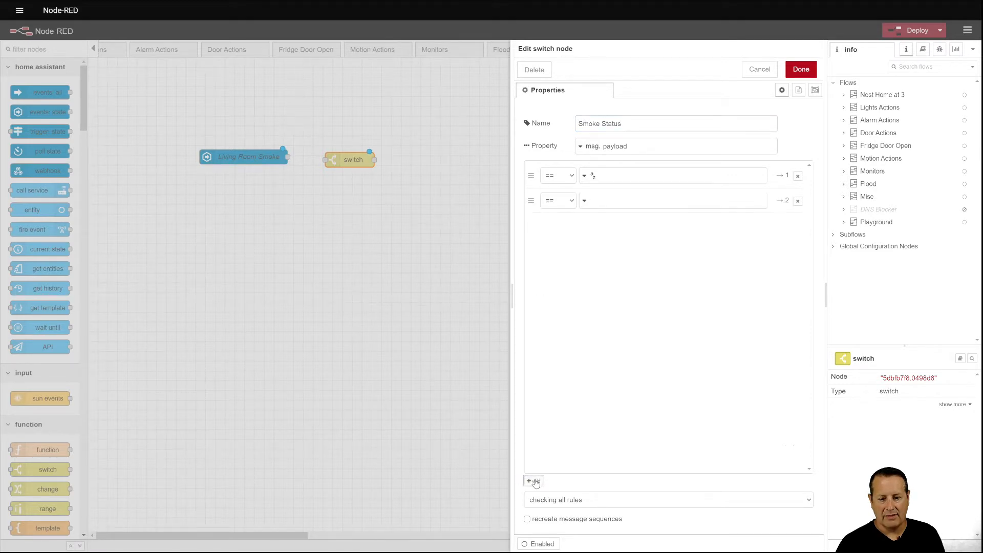
{"action": "left_click", "coordinate": [534, 481]}
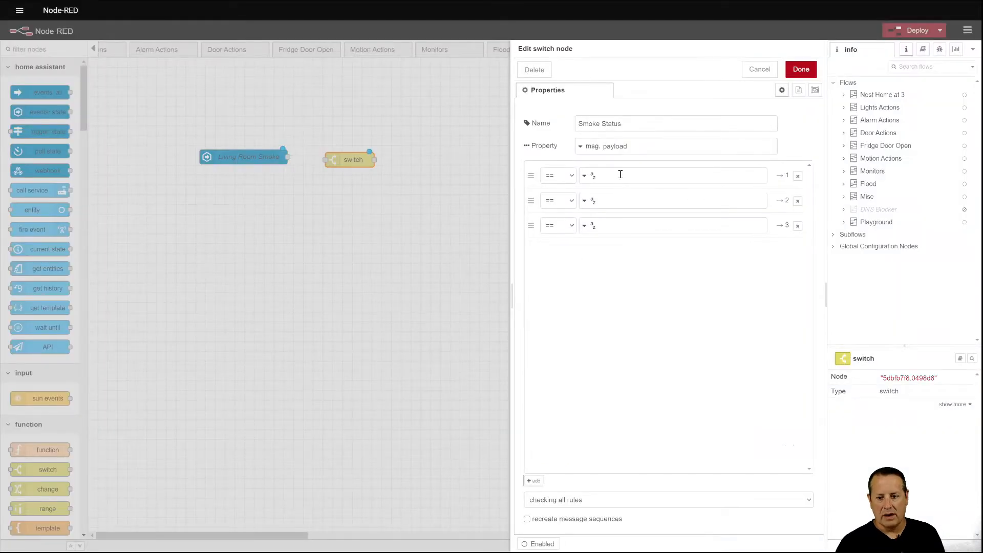
{"action": "left_click", "coordinate": [620, 175]}
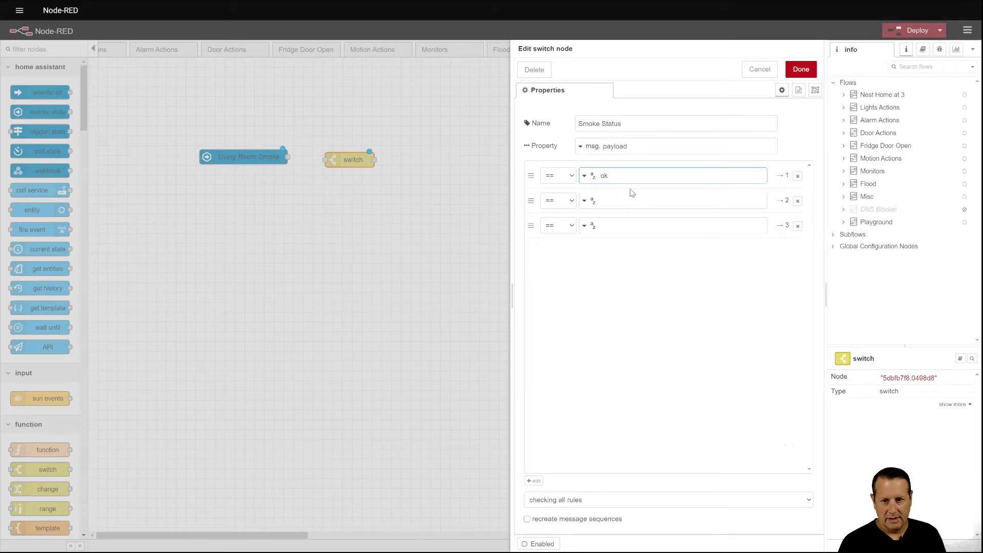
{"action": "left_click", "coordinate": [645, 199]}
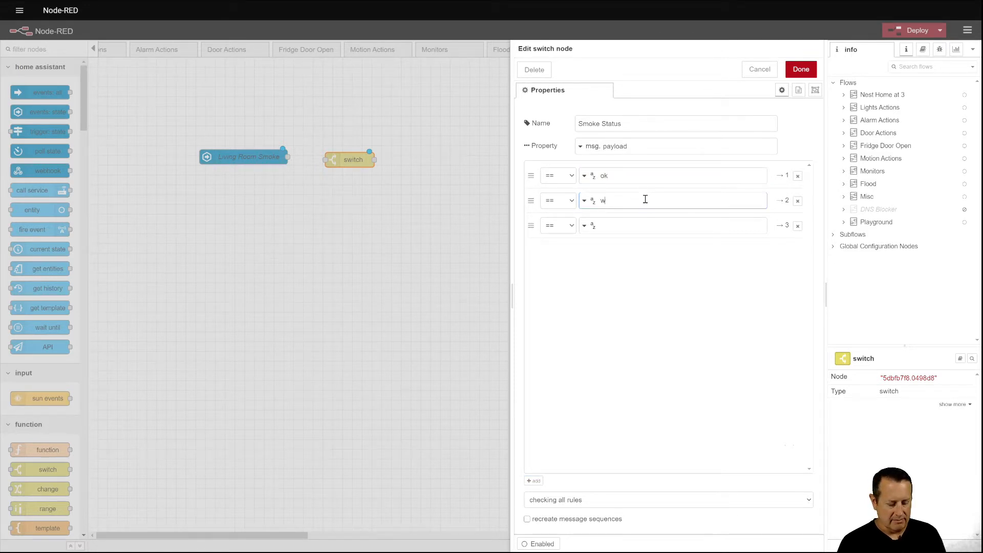
{"action": "type", "text": "warning"}
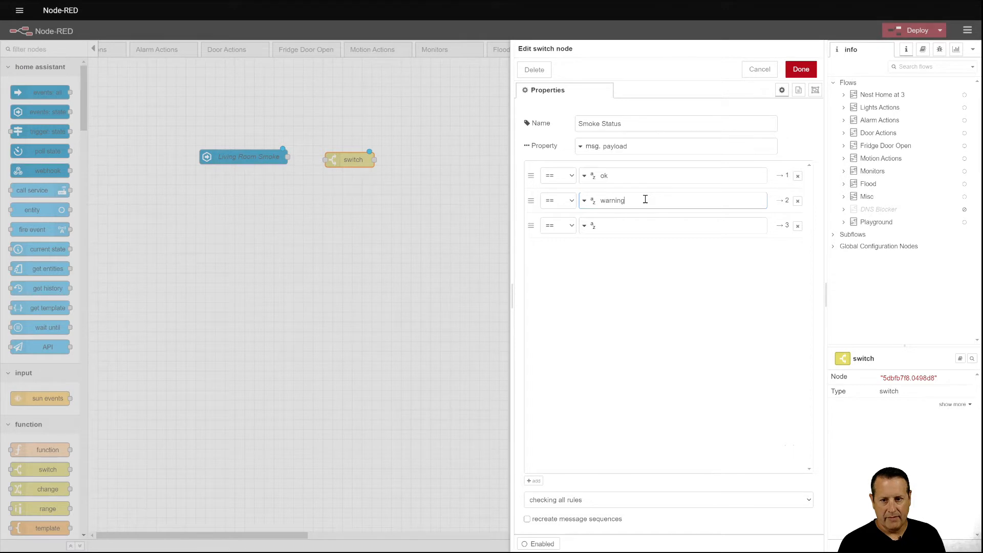
{"action": "left_click", "coordinate": [638, 226]}
{"action": "type", "text": "emerge"}
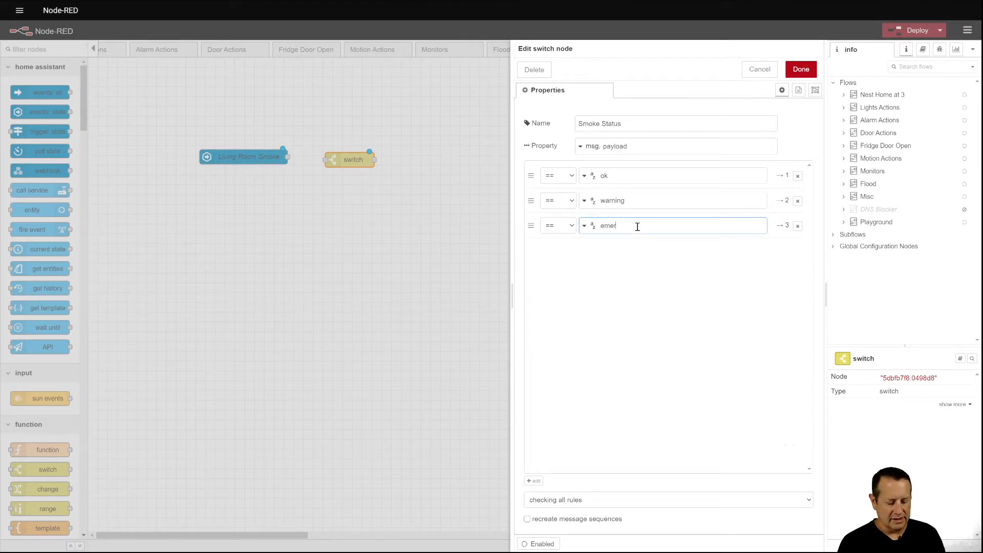
{"action": "type", "text": "ncy"}
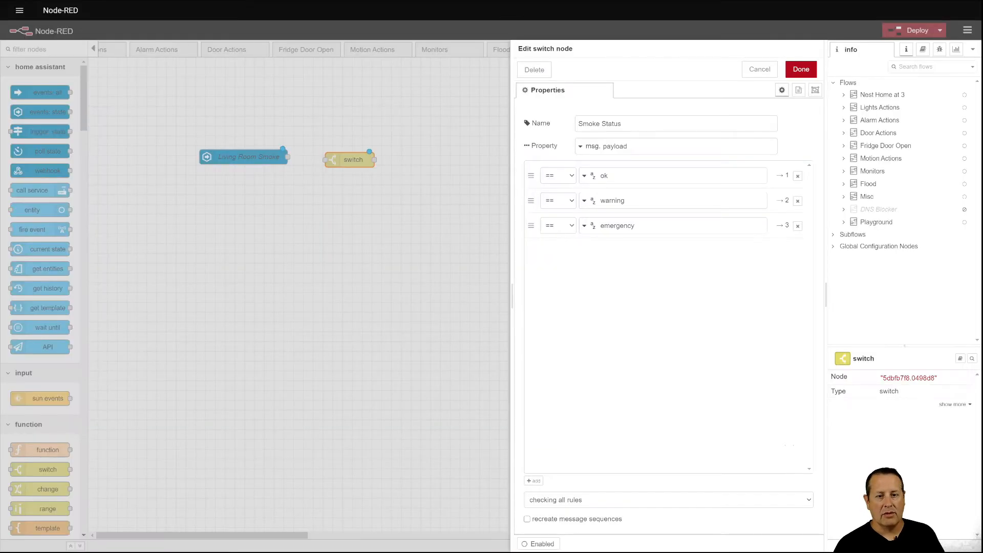
{"action": "left_click", "coordinate": [654, 230]}
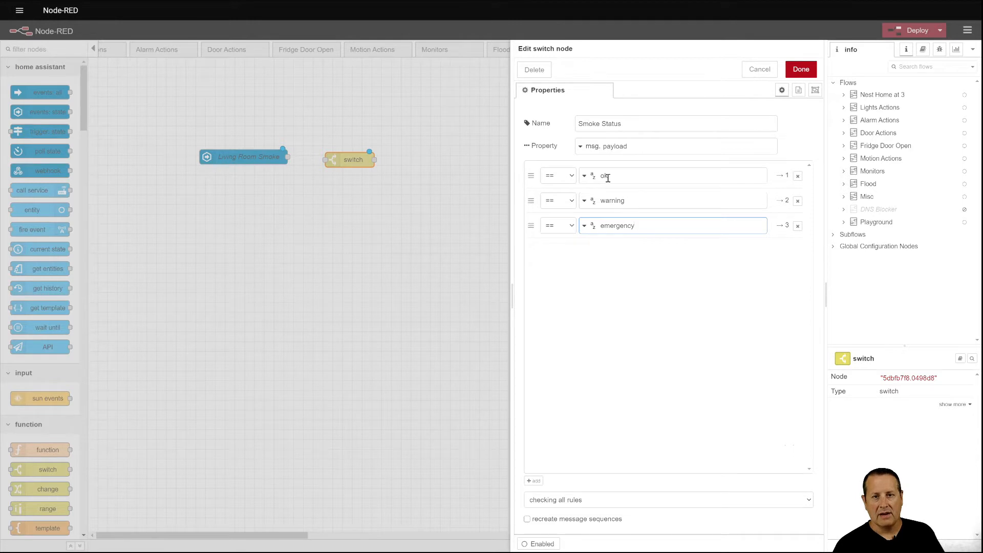
Step: Change the ok, warning and emergency rules to matches regex and enable ignore case on each
{"action": "left_click", "coordinate": [572, 177]}
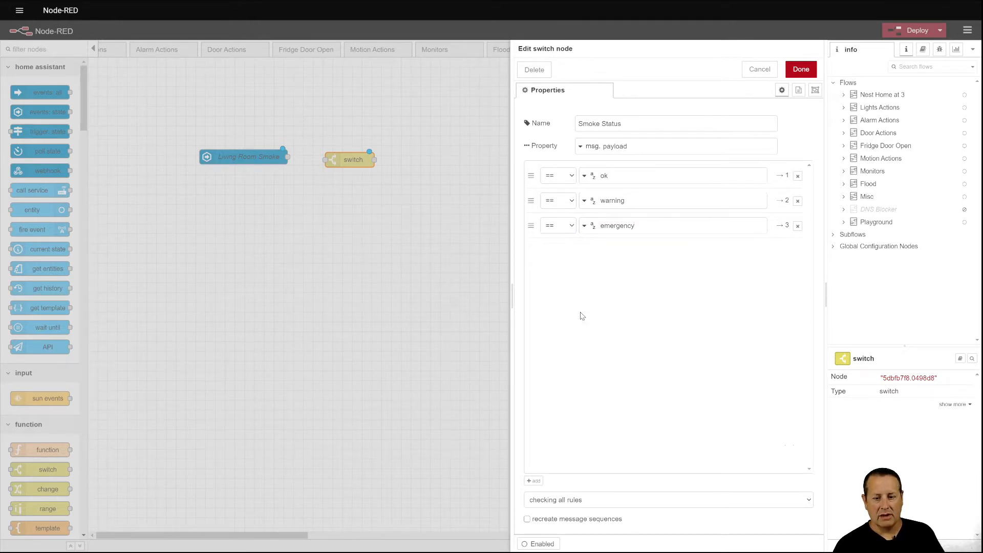
{"action": "left_click", "coordinate": [589, 346]}
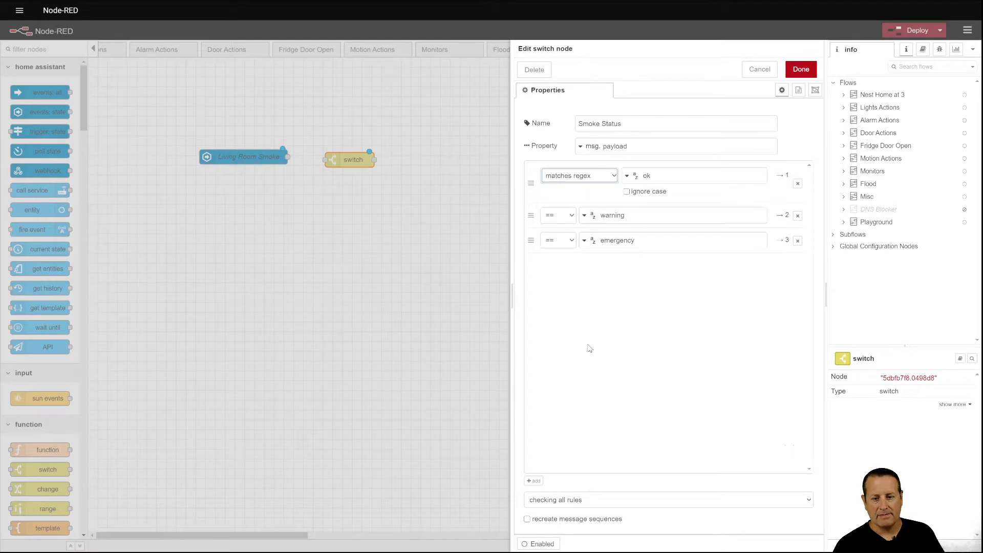
{"action": "left_click", "coordinate": [627, 192]}
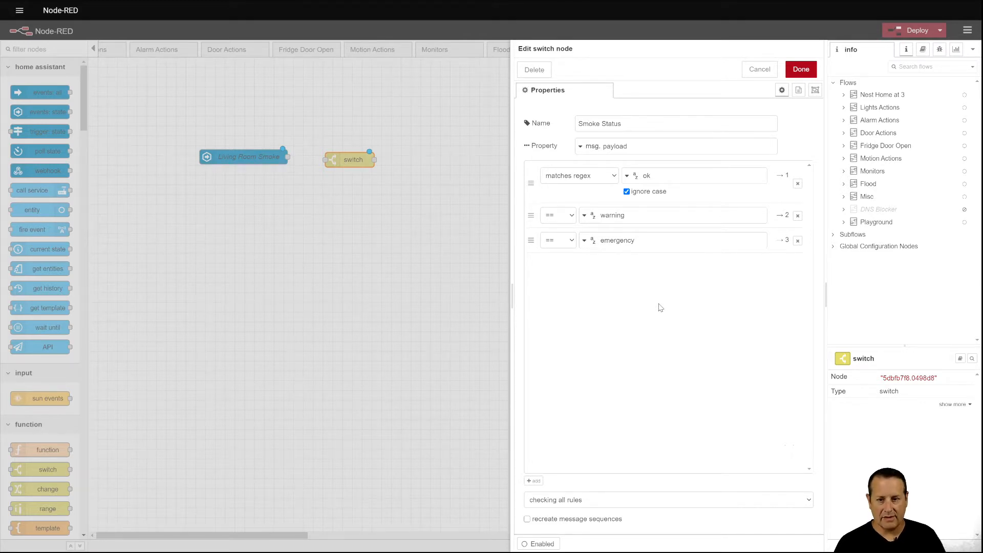
{"action": "left_click", "coordinate": [572, 221]}
{"action": "left_click", "coordinate": [556, 320]}
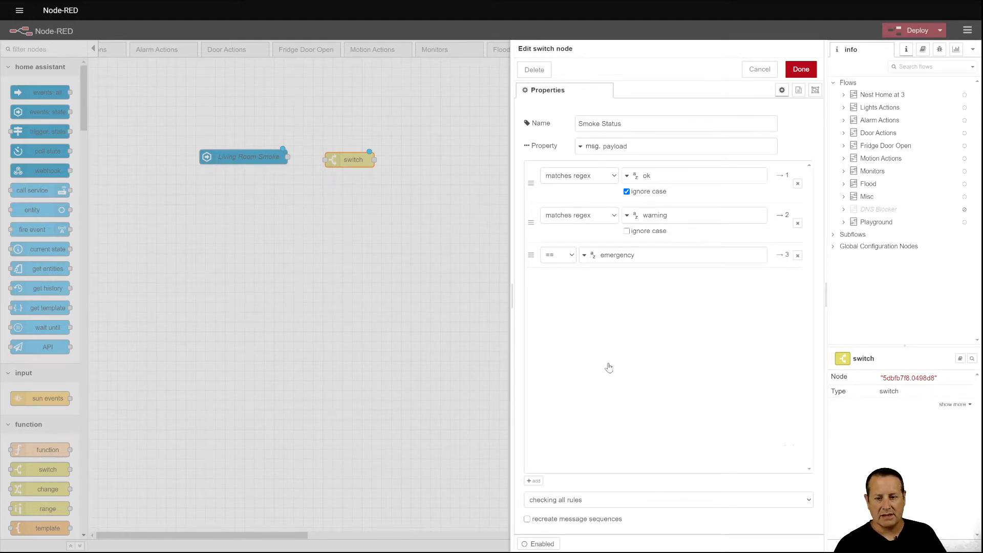
{"action": "left_click", "coordinate": [587, 421]}
{"action": "left_click", "coordinate": [628, 232]}
{"action": "left_click", "coordinate": [626, 272]}
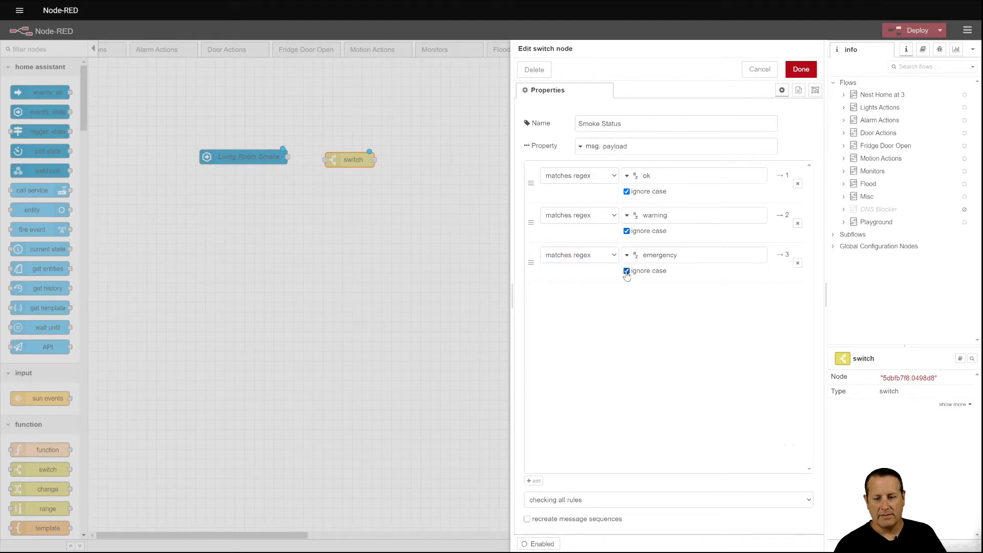
Step: Save the Smoke Status node and wire the Living Room Smoke output to its input
{"action": "left_click", "coordinate": [800, 70]}
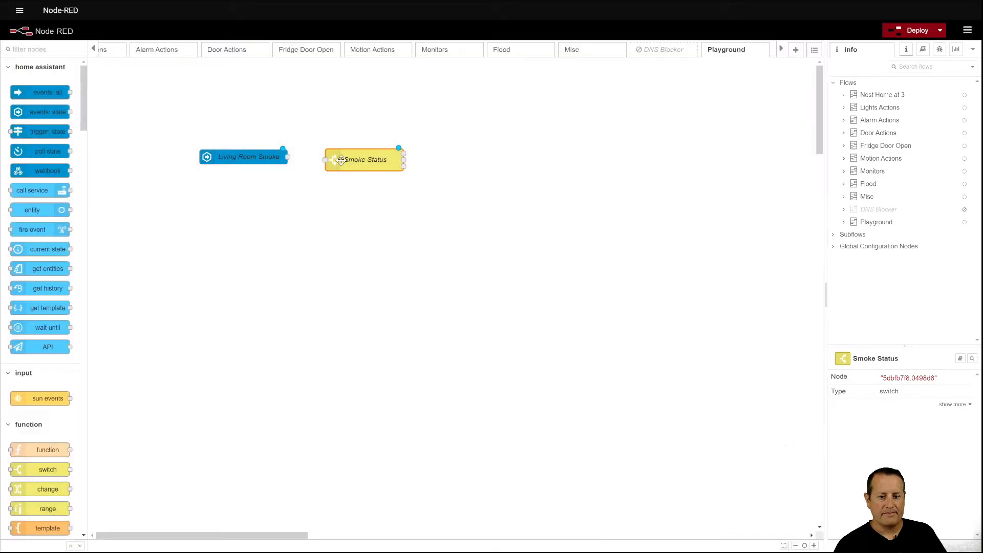
{"action": "left_click_drag", "start_coordinate": [288, 157], "coordinate": [314, 157]}
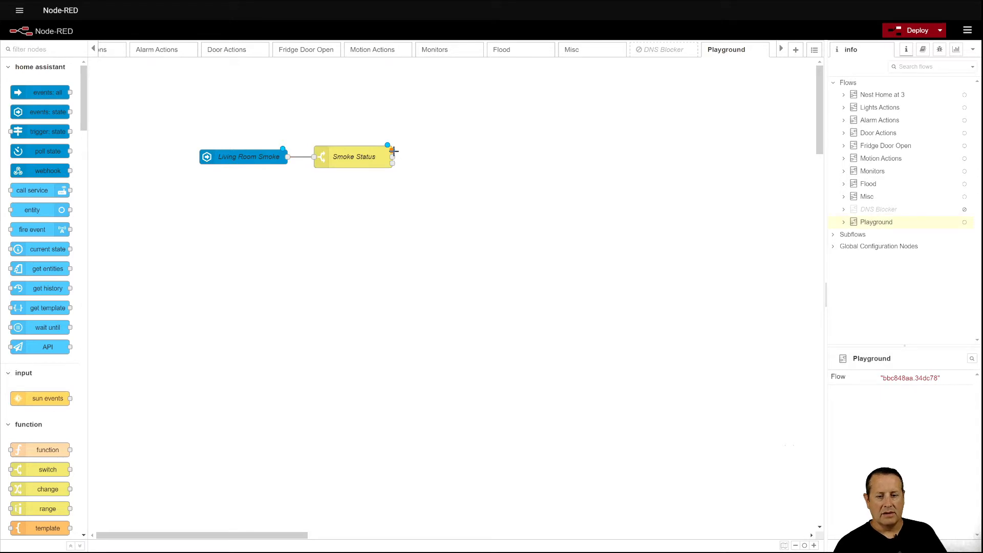
{"action": "mouse_move", "coordinate": [393, 152]}
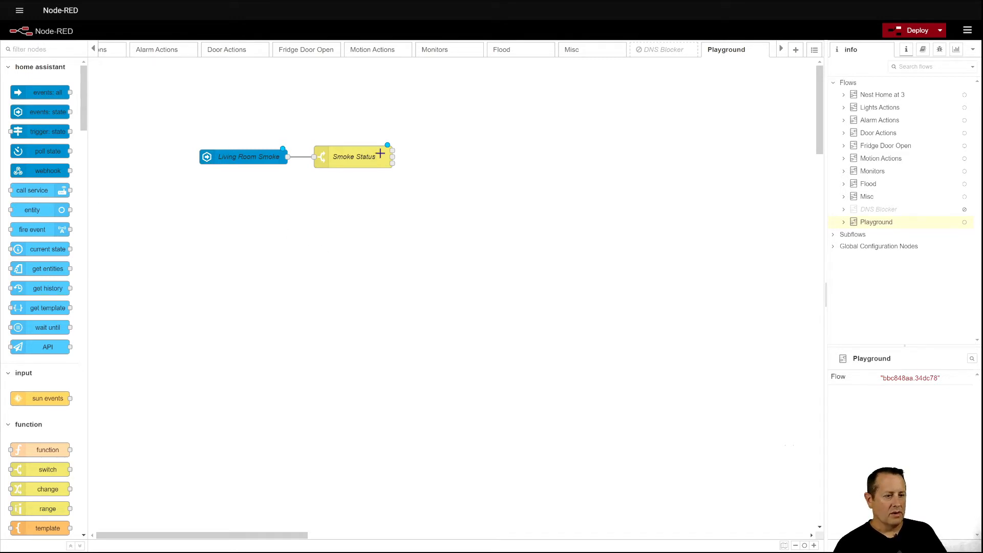
Step: Add a function node named Warning that sets msg to payload and topic "Smoke Warning", priority 0 and sound "updown", and save it
{"action": "scroll", "coordinate": [47, 373], "scroll_direction": "down", "scroll_amount": 2}
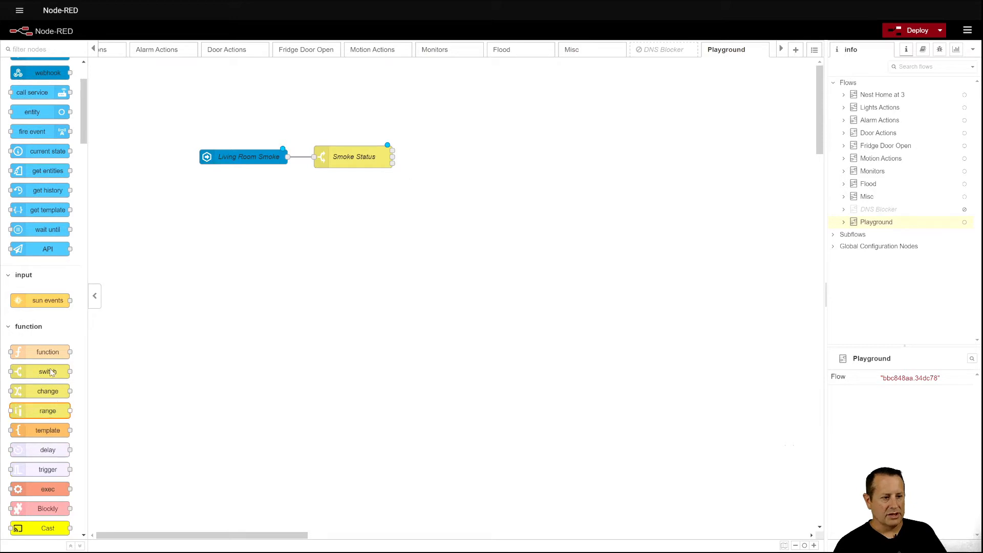
{"action": "left_click_drag", "start_coordinate": [44, 353], "coordinate": [480, 156]}
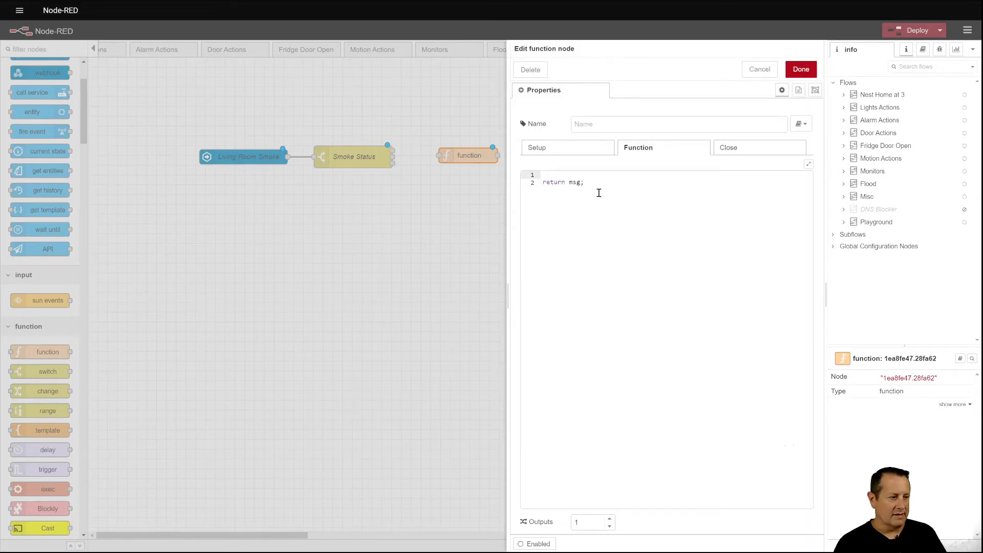
{"action": "type", "text": "msg = {     payload: \"Smoke Warning\",     topic: \"Smoke Warning\",     priority: 0,     sound: \"updown\" }"}
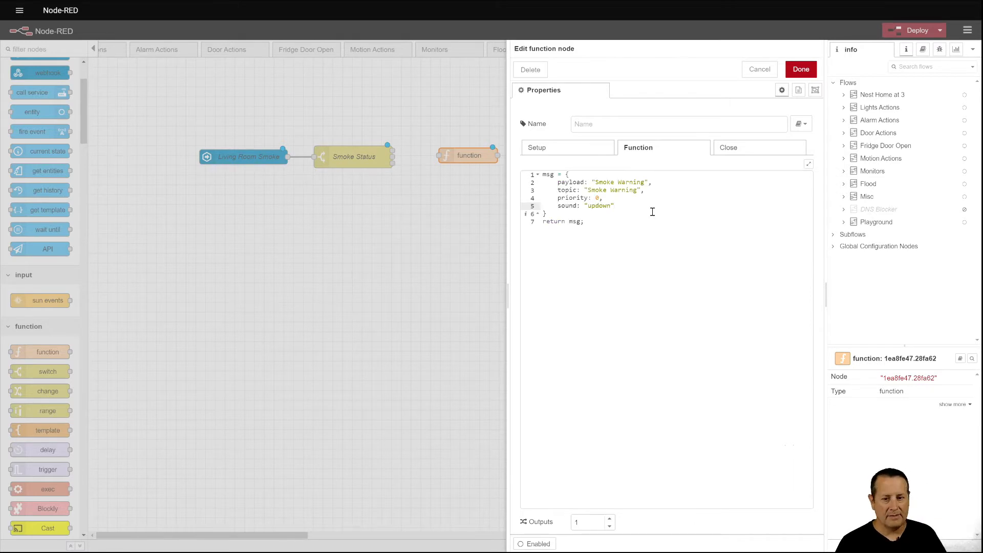
{"action": "left_click", "coordinate": [568, 246]}
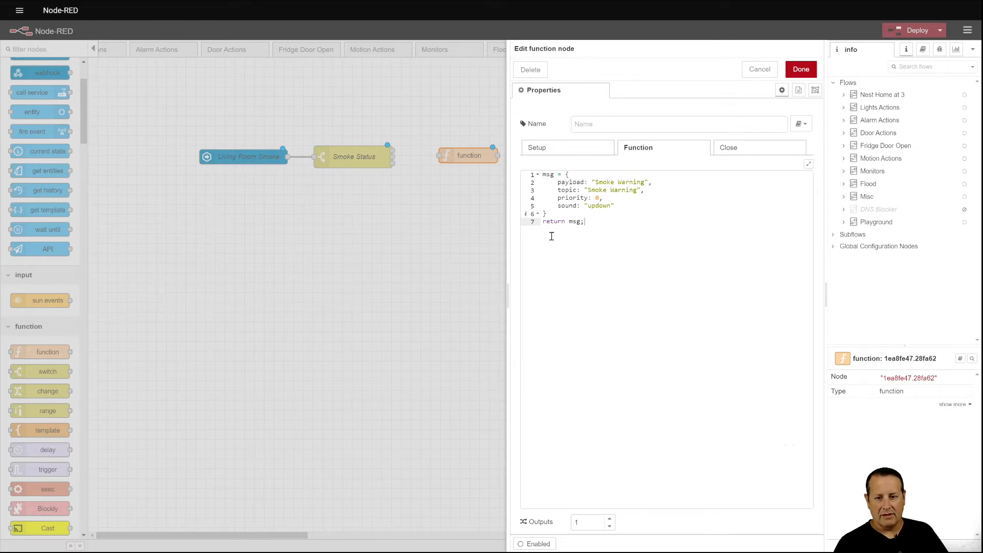
{"action": "left_click", "coordinate": [803, 71]}
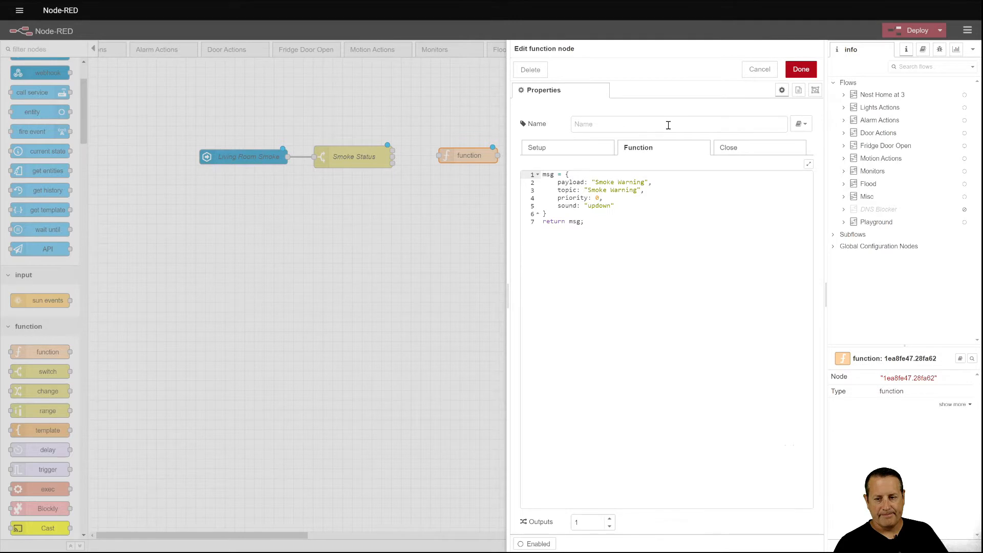
{"action": "left_click", "coordinate": [669, 126]}
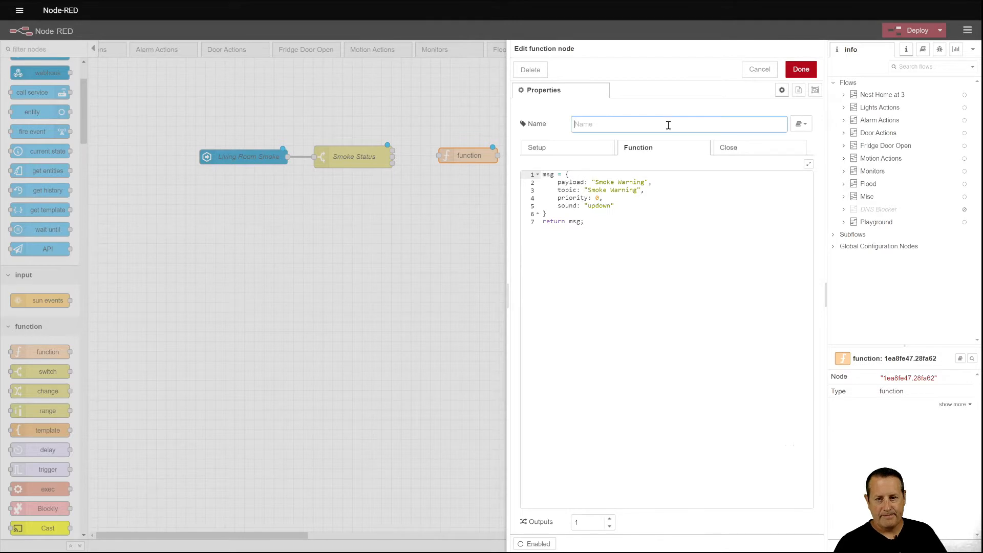
{"action": "type", "text": "Warning"}
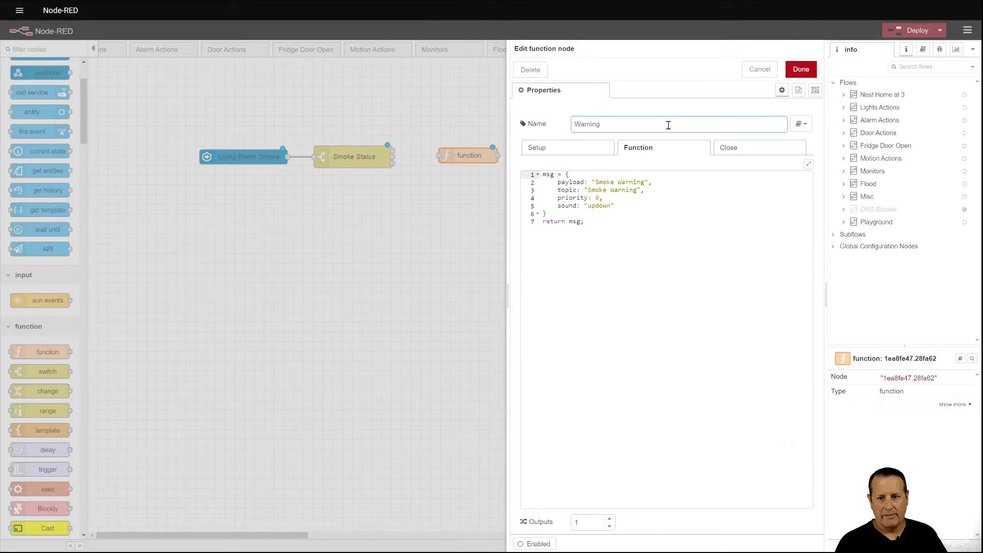
{"action": "left_click", "coordinate": [794, 74]}
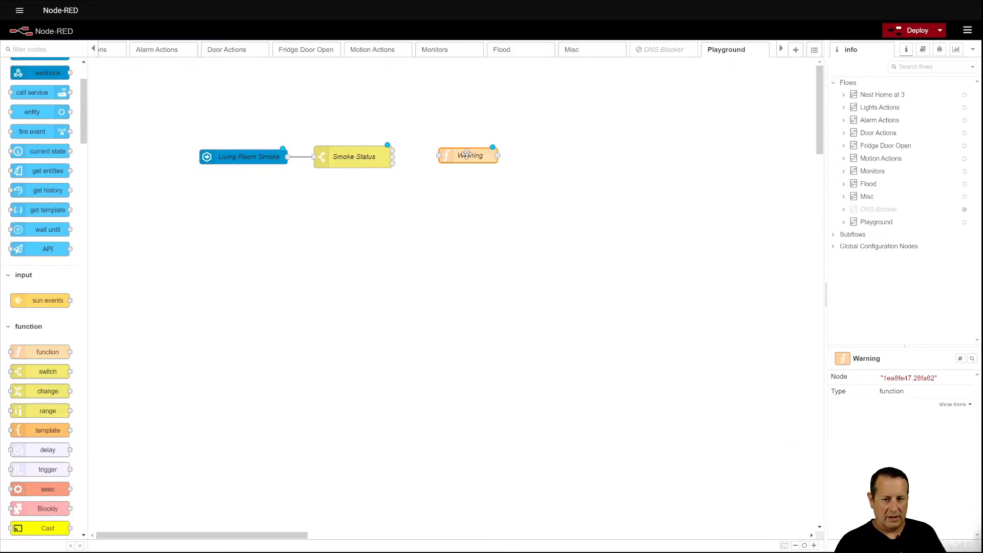
Step: Duplicate the Warning function node, place the copy just below it and rename the copy Emergency
{"action": "key", "text": "ctrl+c"}
{"action": "key", "text": "ctrl+v"}
{"action": "left_click", "coordinate": [464, 179]}
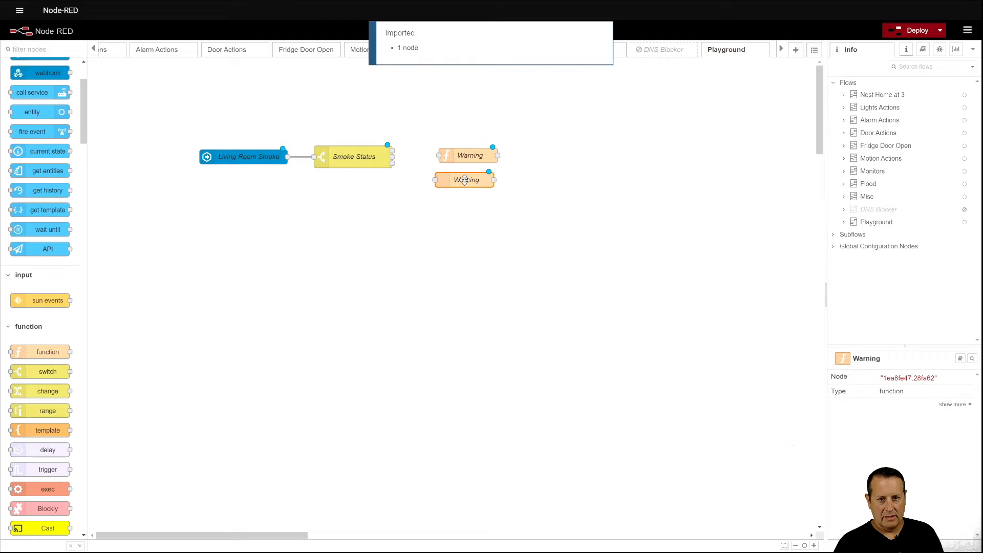
{"action": "key", "text": "Return"}
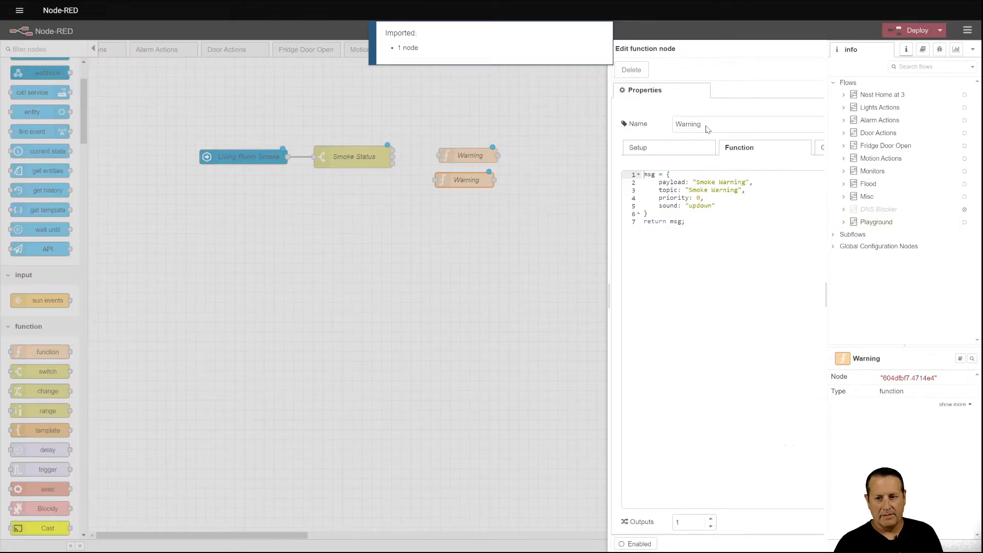
{"action": "double_click", "coordinate": [697, 124]}
{"action": "type", "text": "Emergency"}
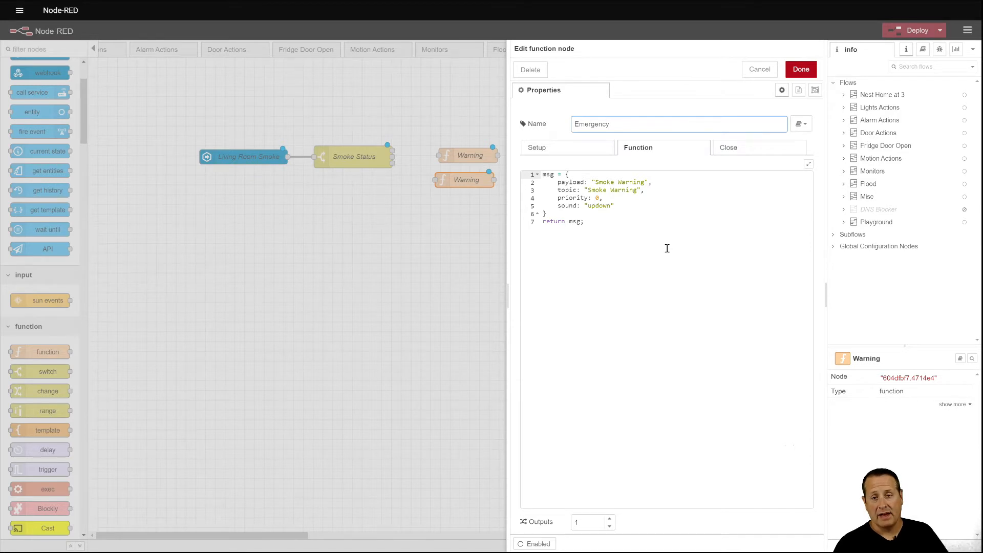
Step: Change the payload and topic in the Emergency function's code to "Smoke Emergency" and save the node
{"action": "double_click", "coordinate": [627, 183]}
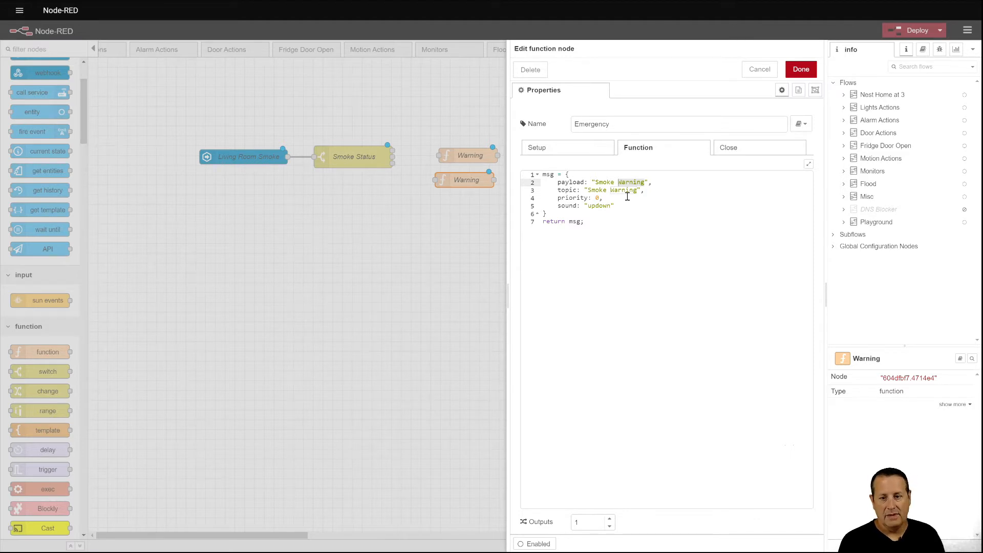
{"action": "type", "text": "Emer"}
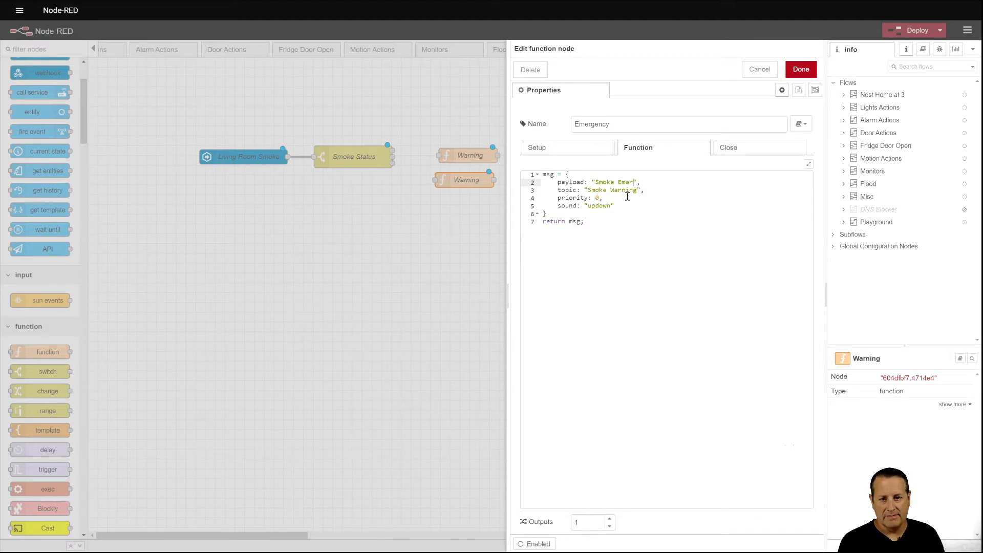
{"action": "type", "text": "gency"}
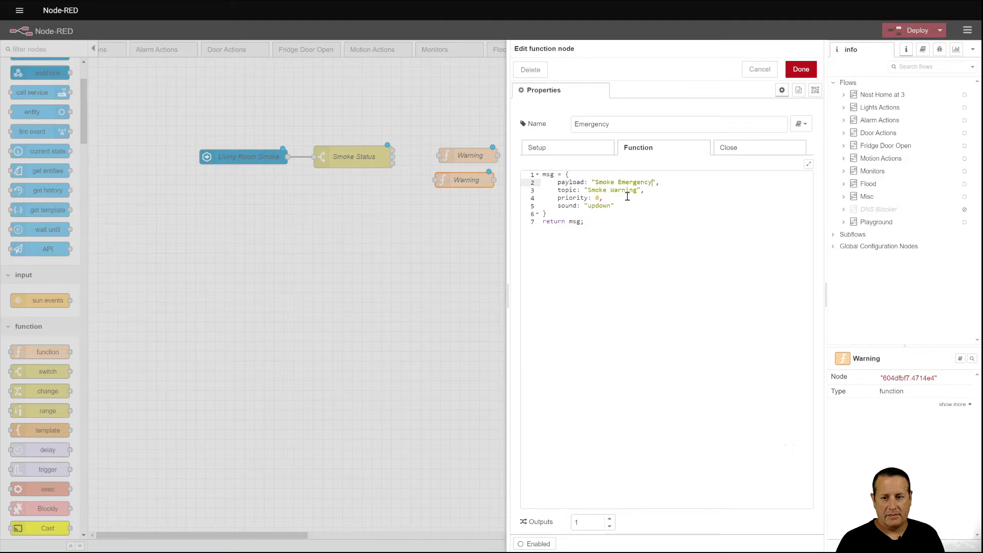
{"action": "double_click", "coordinate": [625, 191]}
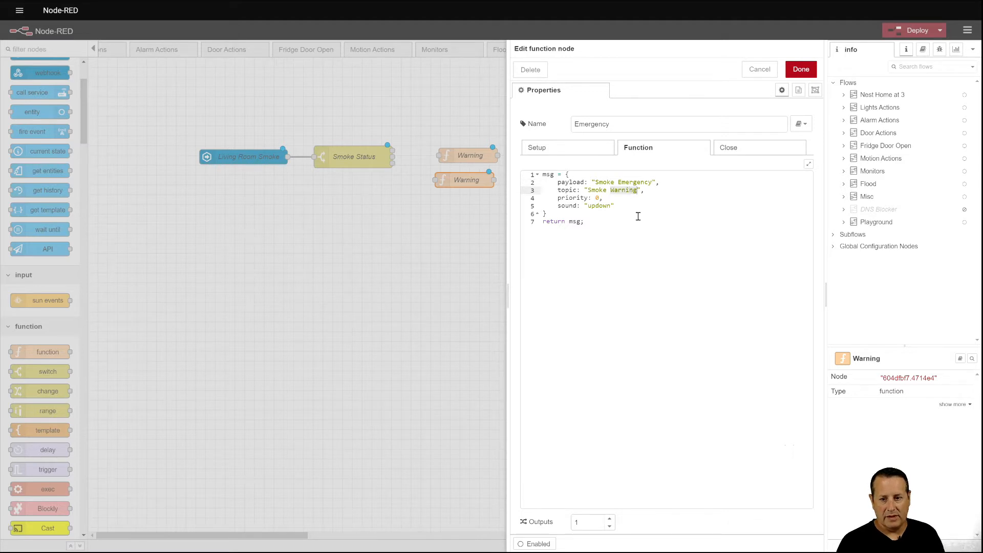
{"action": "type", "text": "Emergency"}
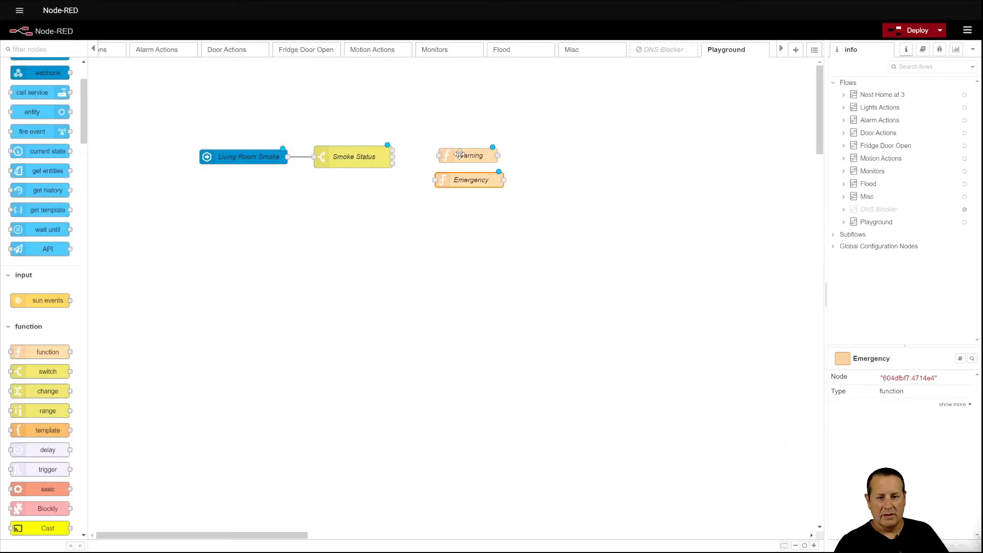
Step: Align the two function nodes and wire the second Smoke Status output to Warning and the third to Emergency
{"action": "left_click_drag", "start_coordinate": [457, 151], "coordinate": [455, 144]}
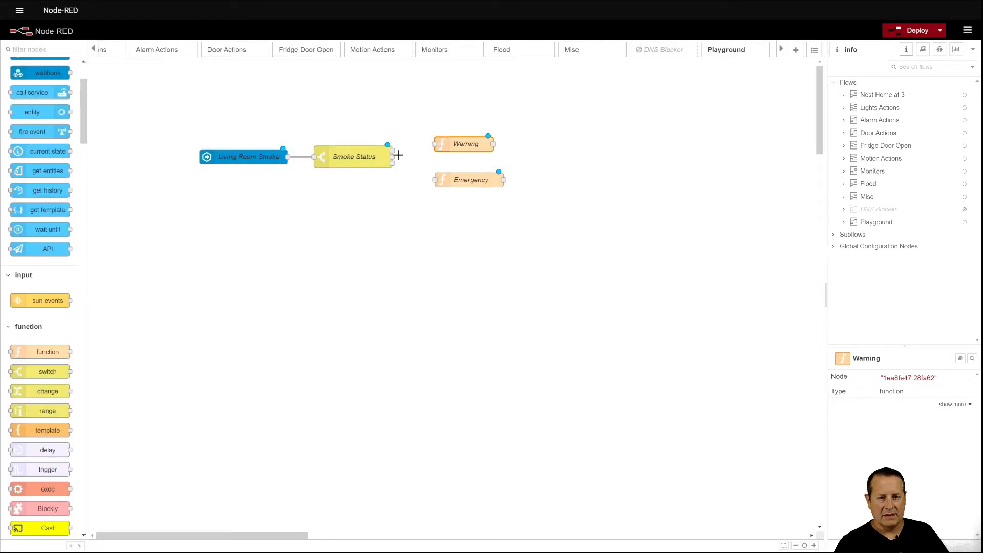
{"action": "left_click_drag", "start_coordinate": [393, 157], "coordinate": [457, 178]}
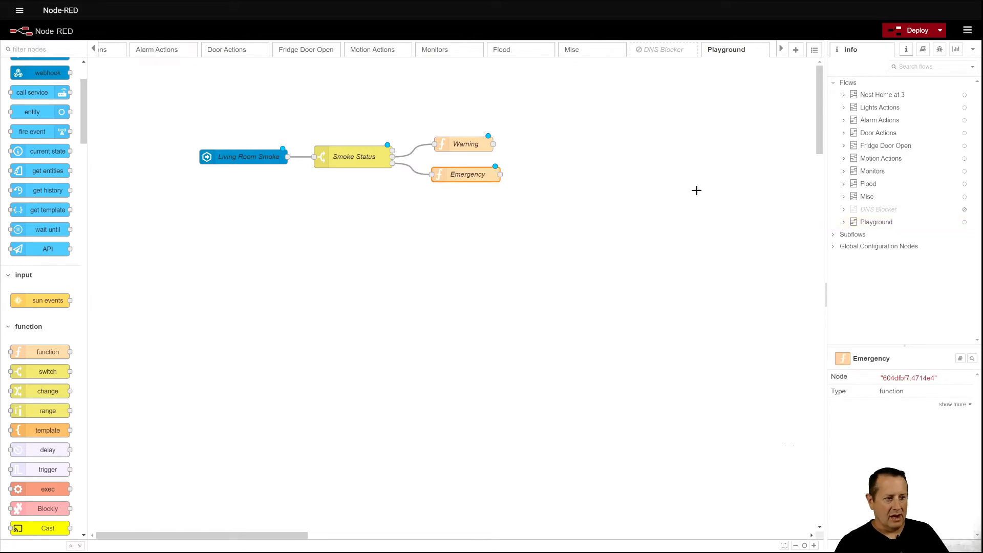
Step: Add a pushover api node beside the function nodes, wire both Warning and Emergency into it, and deploy the flow
{"action": "left_click", "coordinate": [45, 50]}
{"action": "type", "text": "pushov"}
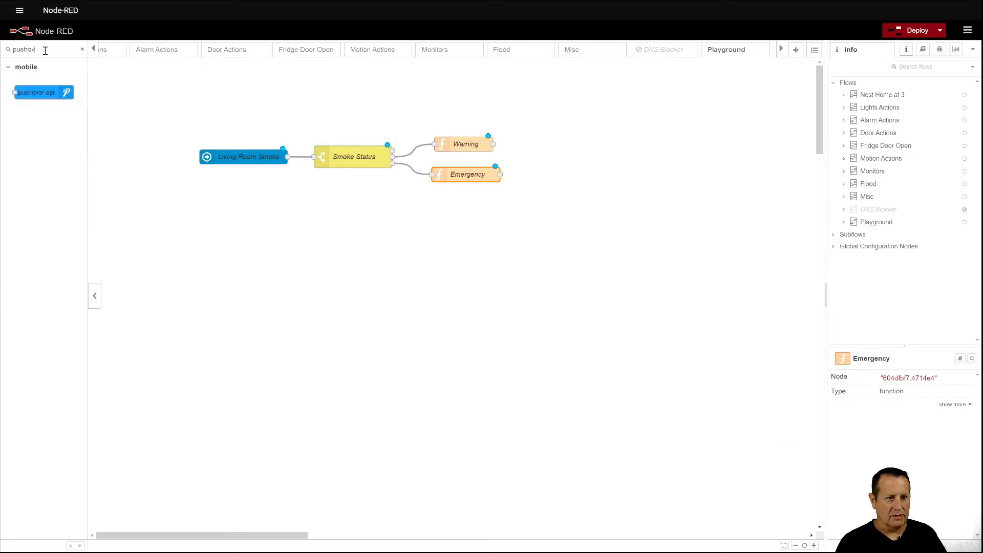
{"action": "left_click_drag", "start_coordinate": [39, 93], "coordinate": [578, 166]}
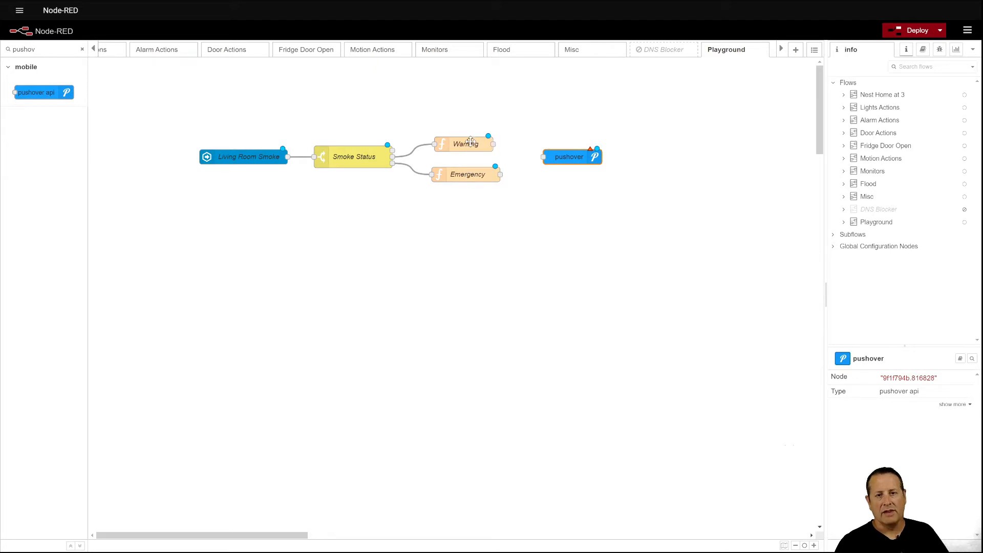
{"action": "left_click_drag", "start_coordinate": [493, 144], "coordinate": [544, 158]}
{"action": "left_click", "coordinate": [510, 173]}
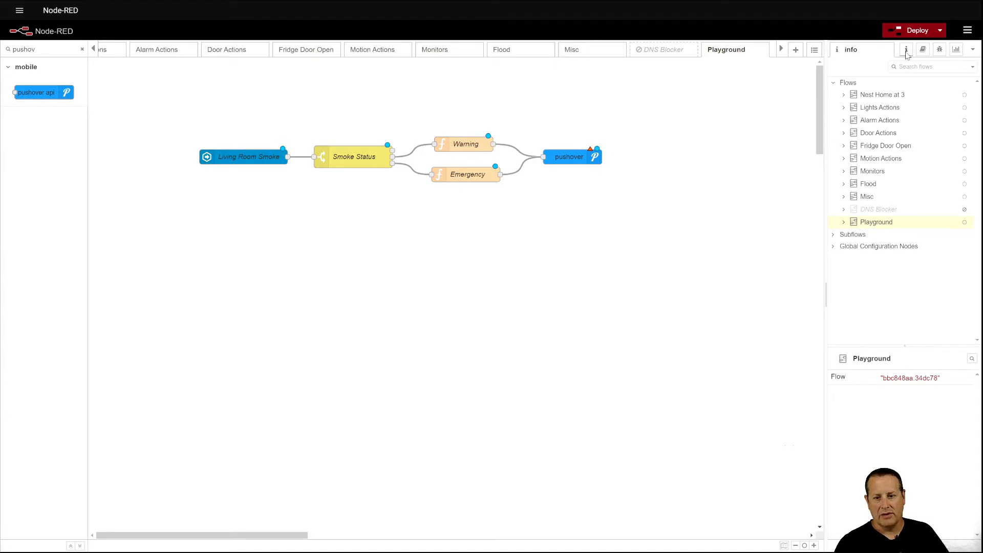
{"action": "left_click", "coordinate": [917, 32]}
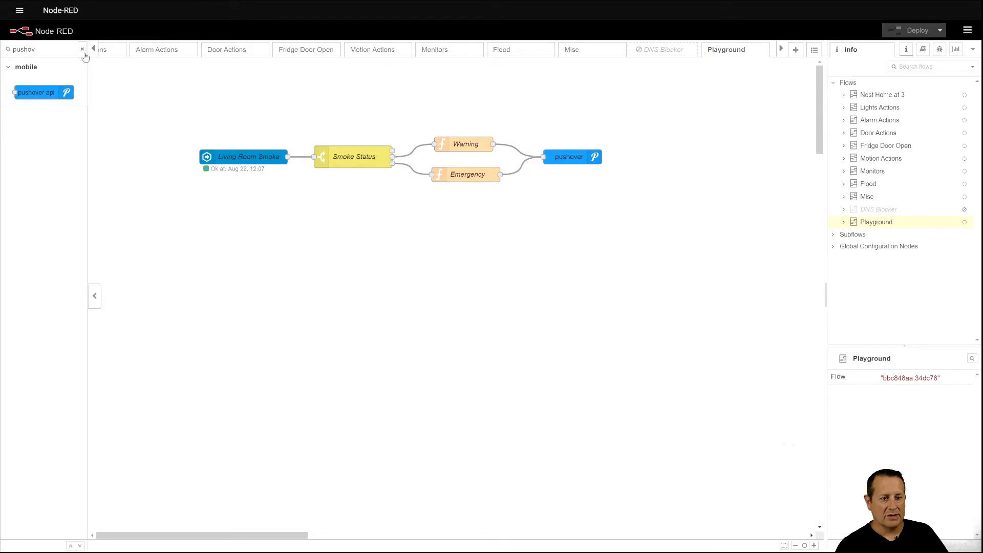
Step: Add an events: state node below the flow and set its entity to sensor.upstairs_nest_protect_smoke_status
{"action": "key", "text": "Escape"}
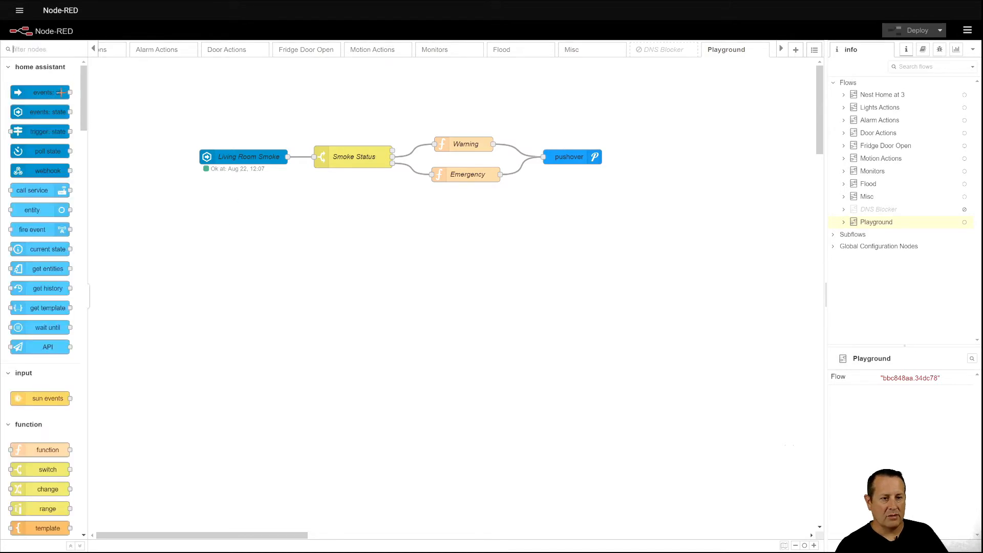
{"action": "left_click_drag", "start_coordinate": [51, 111], "coordinate": [209, 214]}
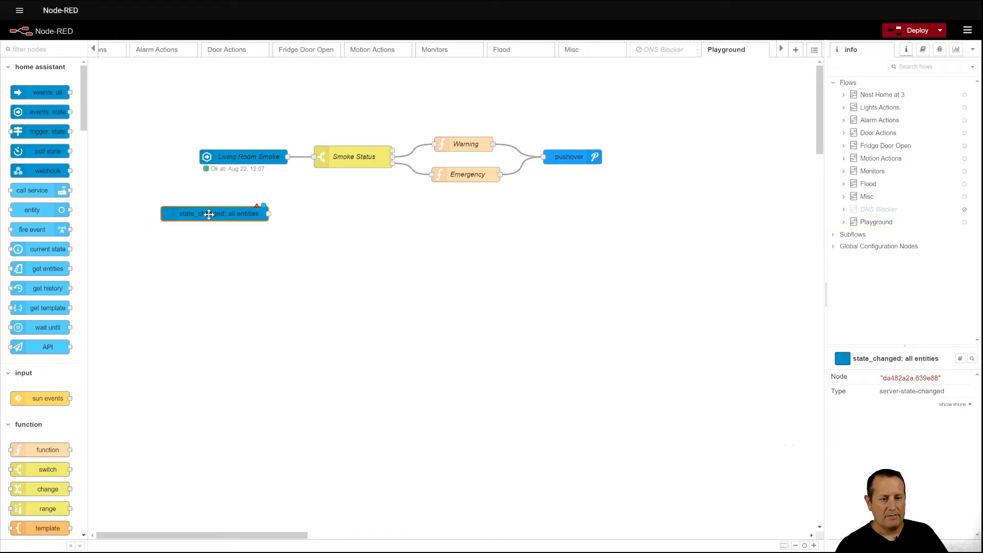
{"action": "double_click", "coordinate": [209, 214]}
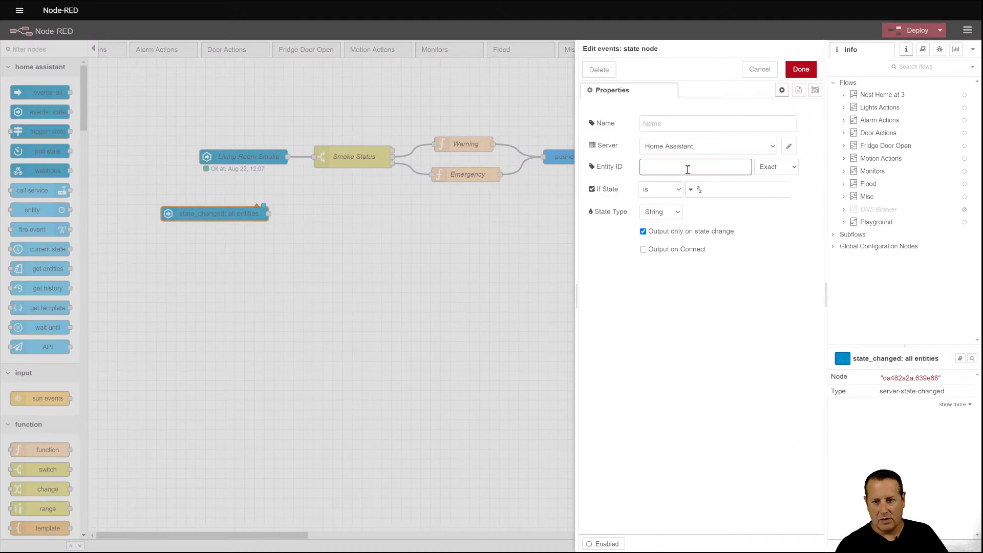
{"action": "type", "text": "smoke"}
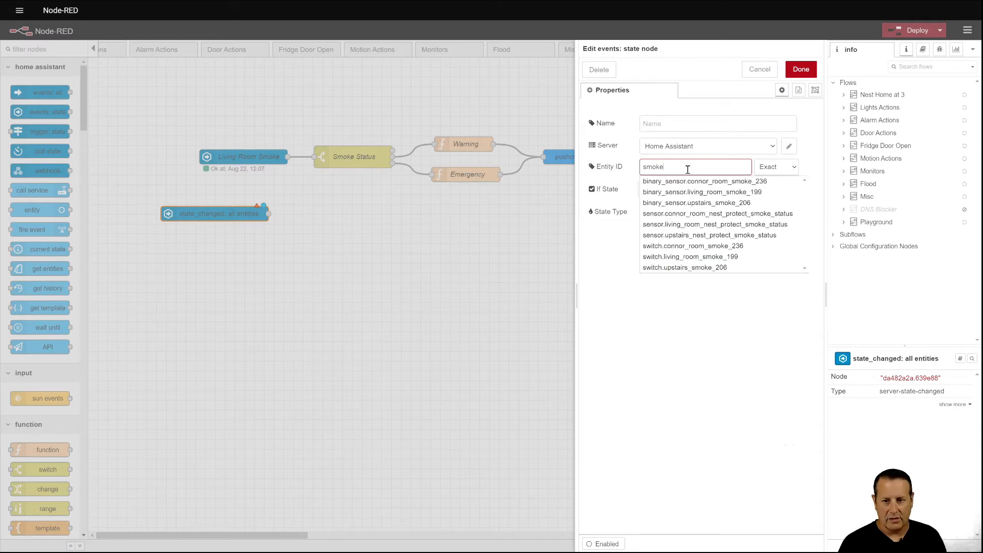
{"action": "left_click", "coordinate": [728, 237]}
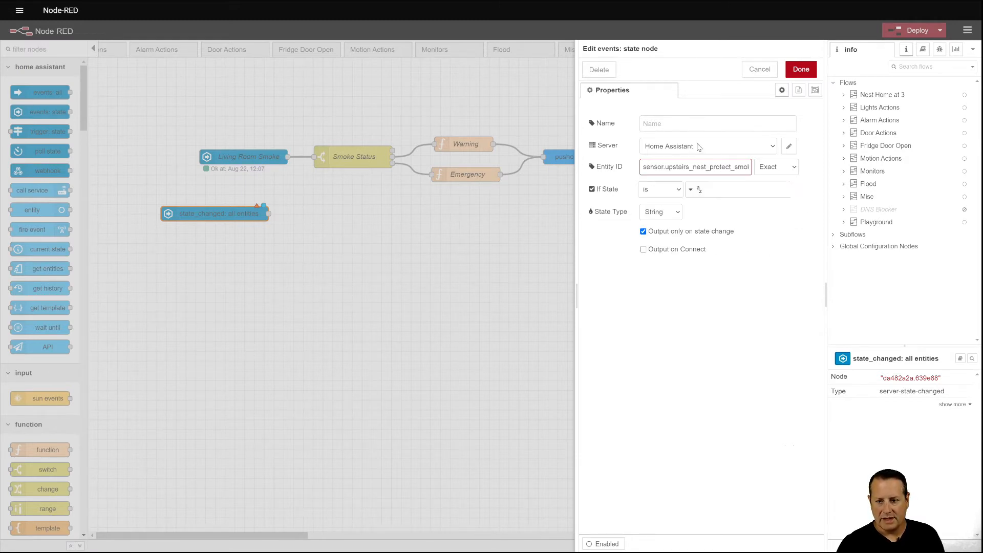
Step: Name the new state node Upstairs Smoke, enable Output on Connect, save it and align it under Living Room Smoke
{"action": "left_click", "coordinate": [688, 127]}
{"action": "type", "text": "Upstair"}
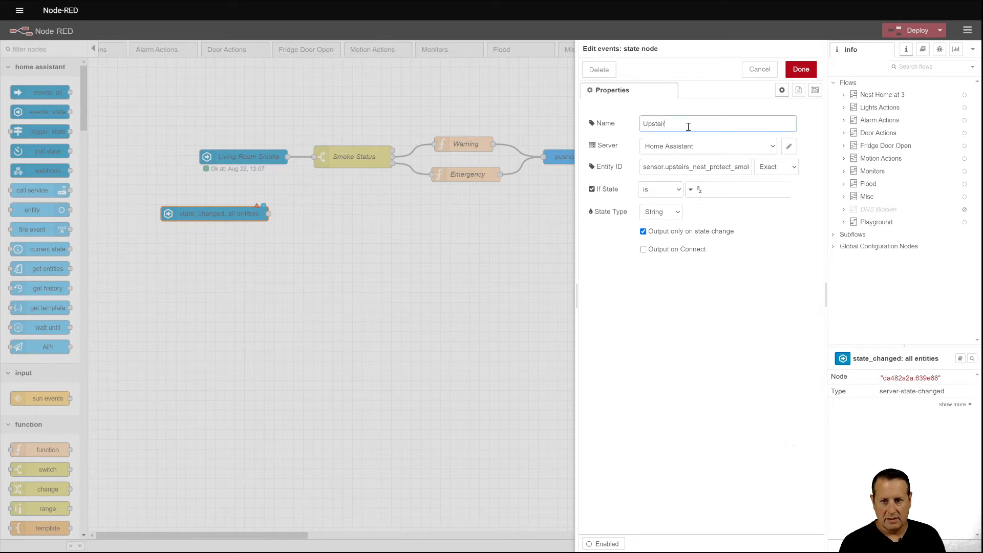
{"action": "type", "text": "s Smoke"}
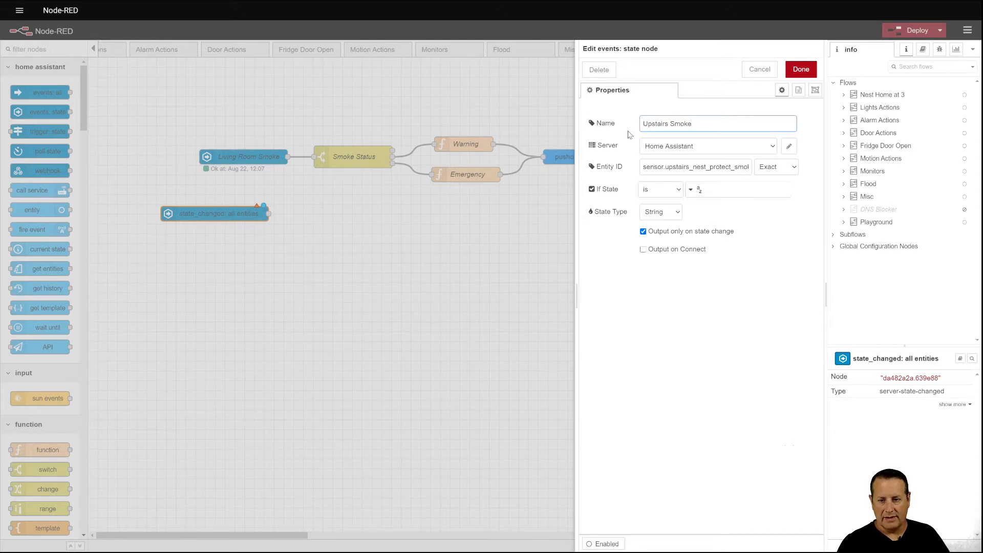
{"action": "left_click", "coordinate": [644, 251]}
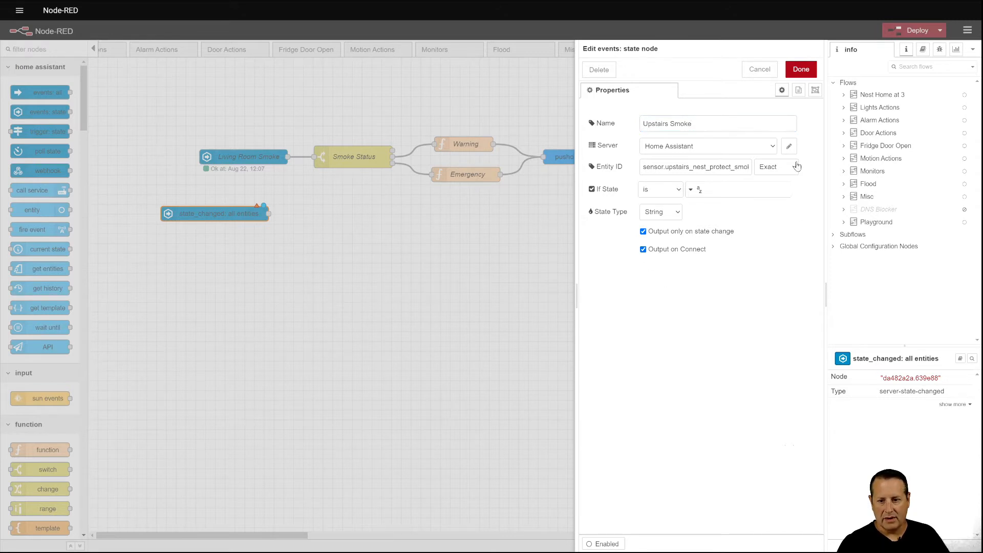
{"action": "left_click", "coordinate": [800, 69]}
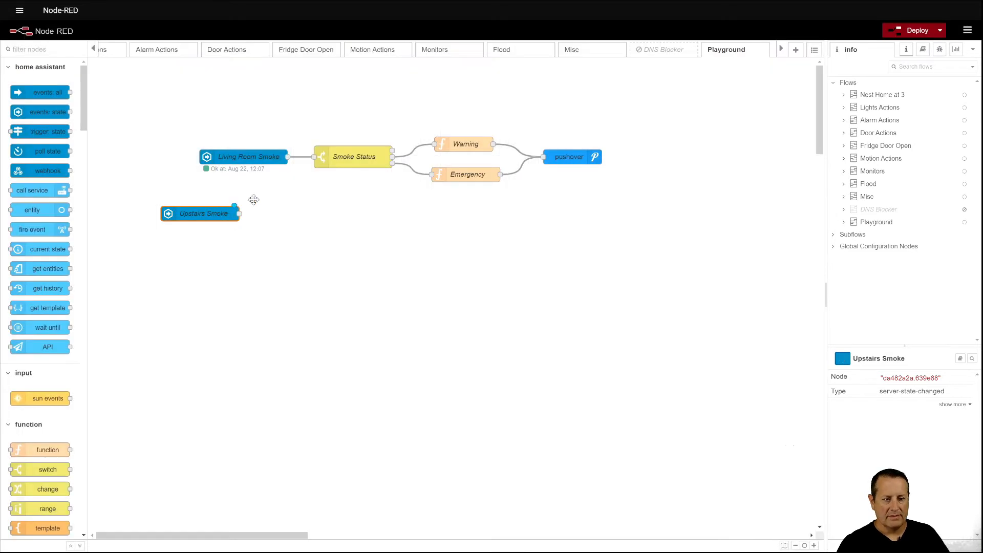
{"action": "left_click_drag", "start_coordinate": [219, 212], "coordinate": [255, 198]}
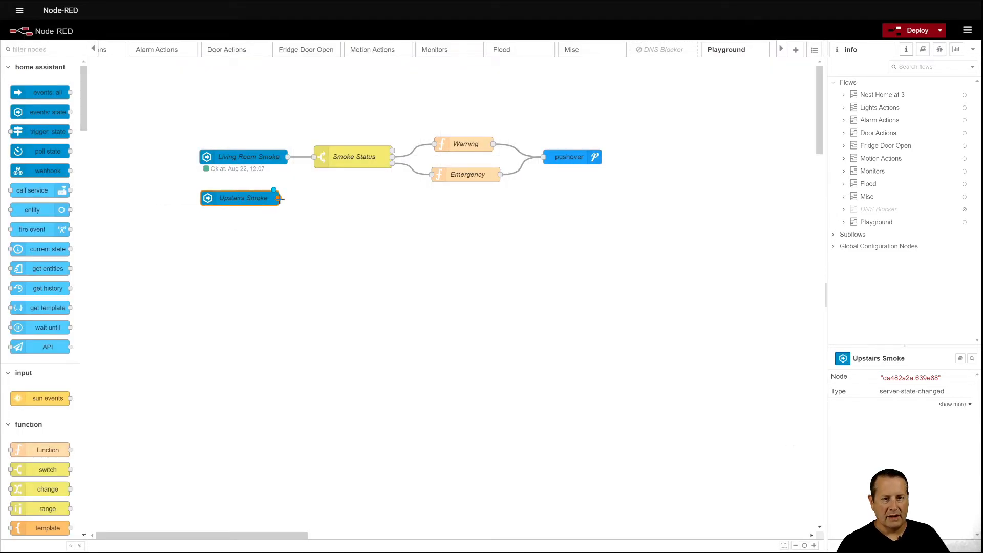
Step: Wire Upstairs Smoke into the existing Smoke Status switch and review the Warning function's message code without changing it
{"action": "left_click_drag", "start_coordinate": [279, 197], "coordinate": [313, 157]}
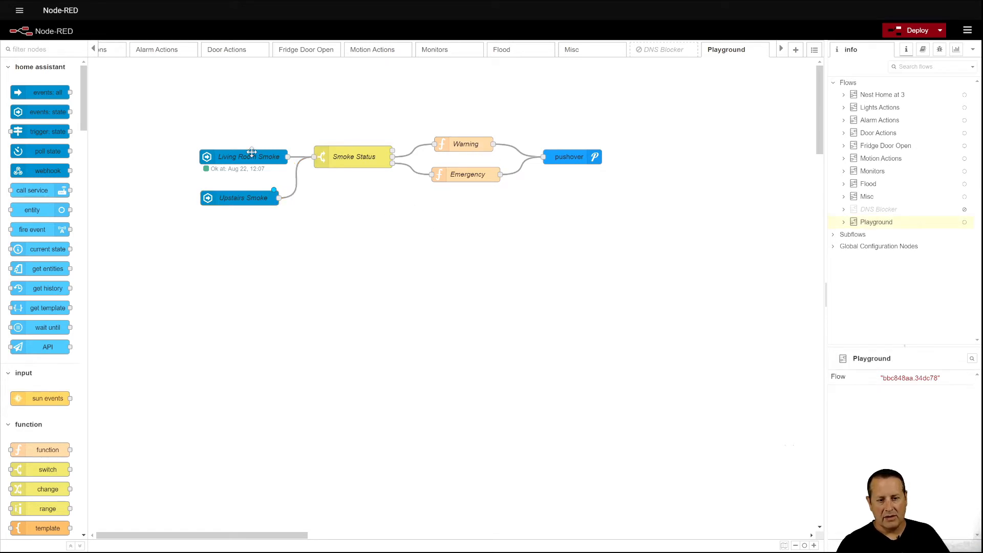
{"action": "left_click", "coordinate": [476, 145]}
{"action": "key", "text": "Return"}
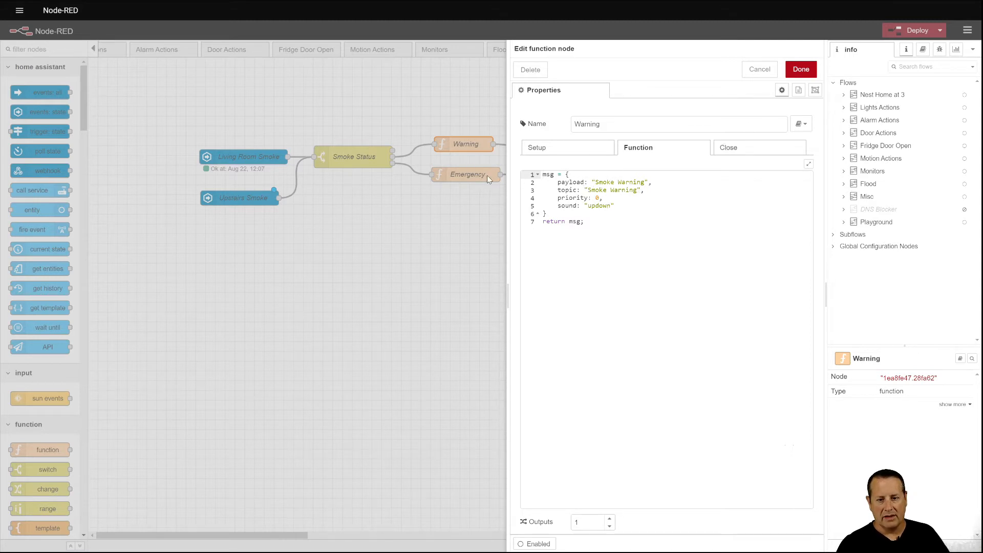
{"action": "left_click", "coordinate": [759, 69]}
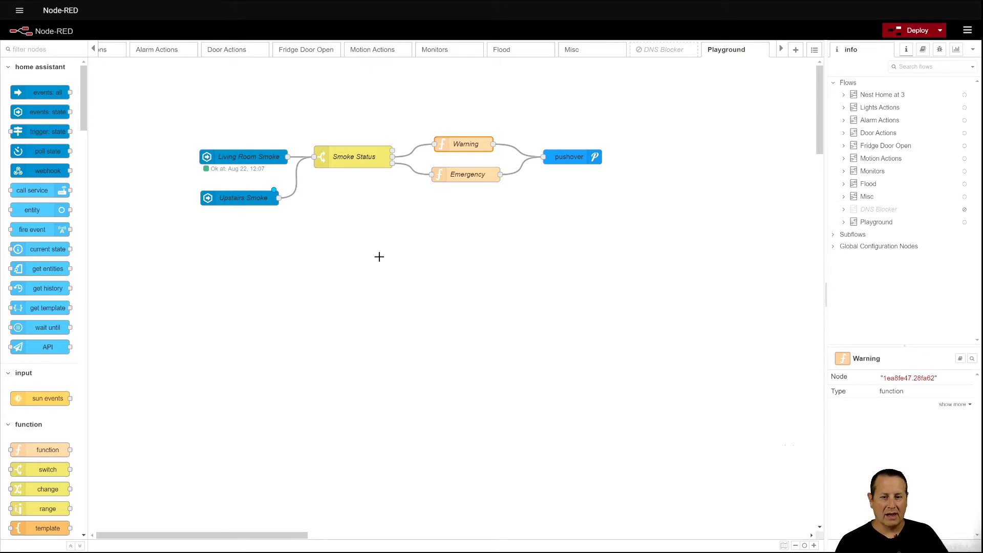
Step: Delete the wire between Upstairs Smoke and Smoke Status
{"action": "left_click", "coordinate": [265, 201]}
{"action": "left_click", "coordinate": [296, 188]}
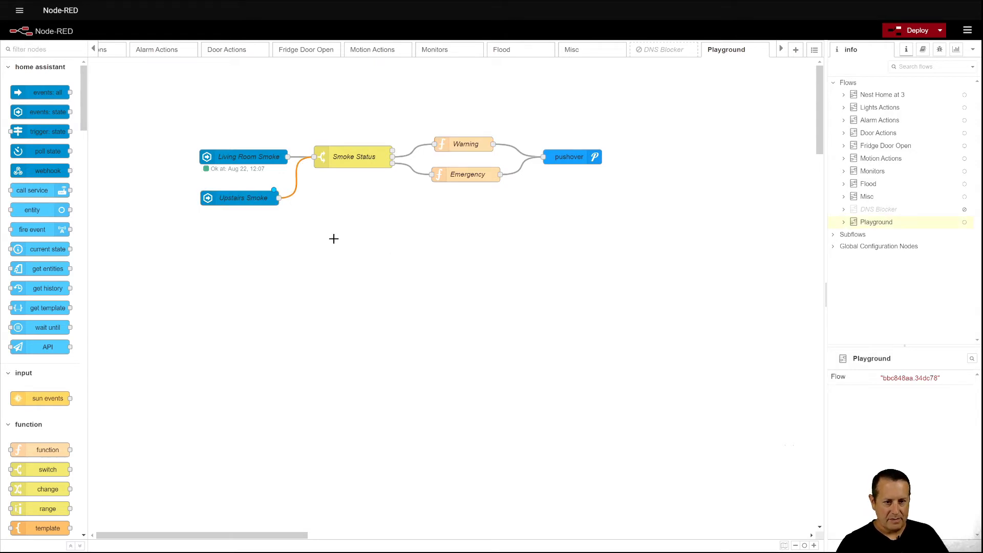
{"action": "key", "text": "Delete"}
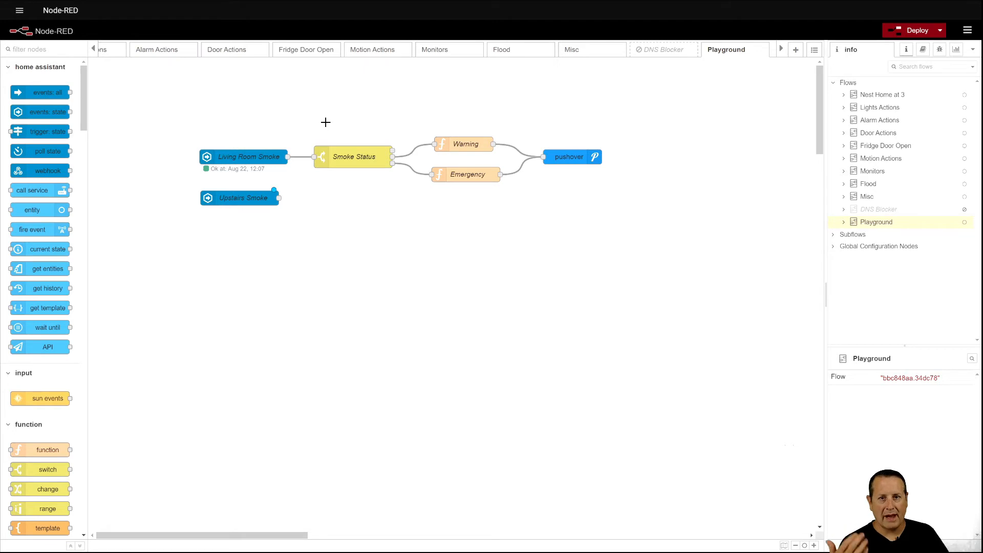
Step: Duplicate the Smoke Status, Warning, Emergency and pushover nodes and place the copies below the originals
{"action": "left_click_drag", "start_coordinate": [311, 108], "coordinate": [619, 223]}
{"action": "key", "text": "ctrl+c"}
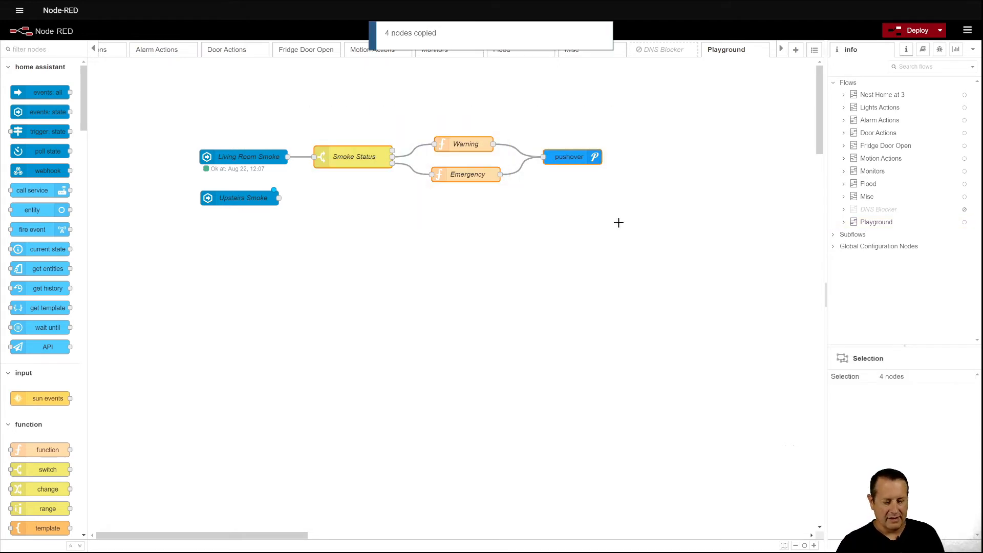
{"action": "key", "text": "ctrl+v"}
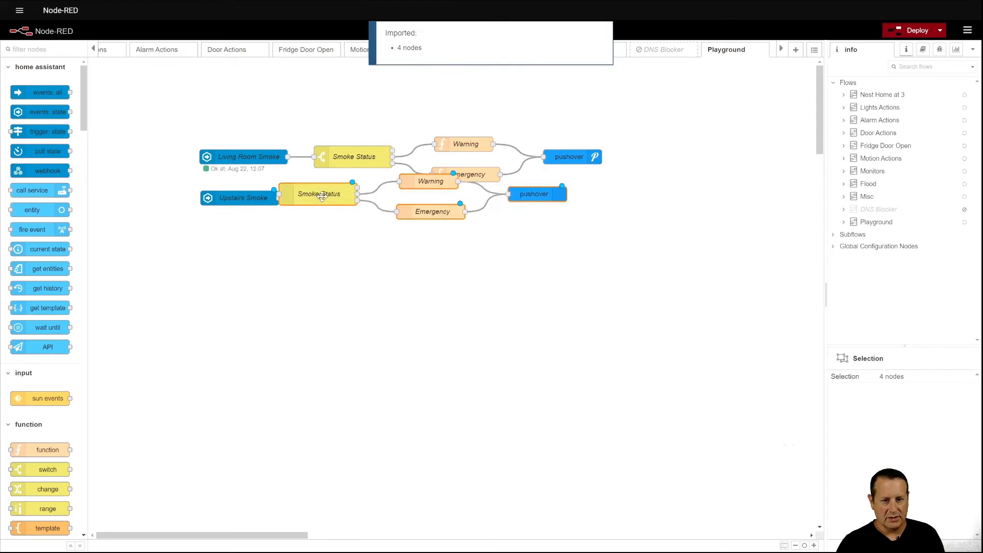
{"action": "left_click", "coordinate": [358, 223]}
{"action": "left_click", "coordinate": [300, 205]}
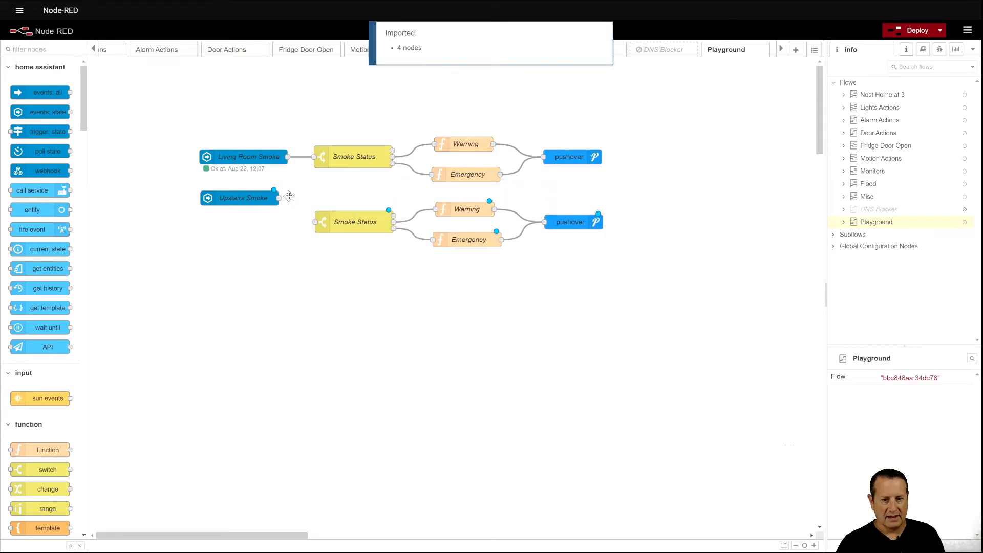
Step: Wire Upstairs Smoke into the copied Smoke Status switch and deploy the flow
{"action": "left_click_drag", "start_coordinate": [279, 197], "coordinate": [315, 222]}
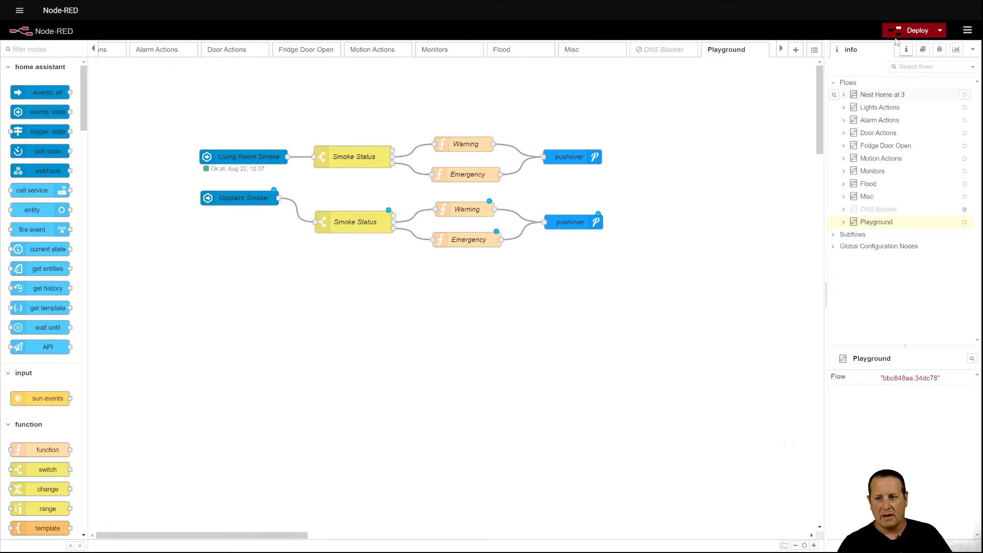
{"action": "left_click", "coordinate": [917, 32]}
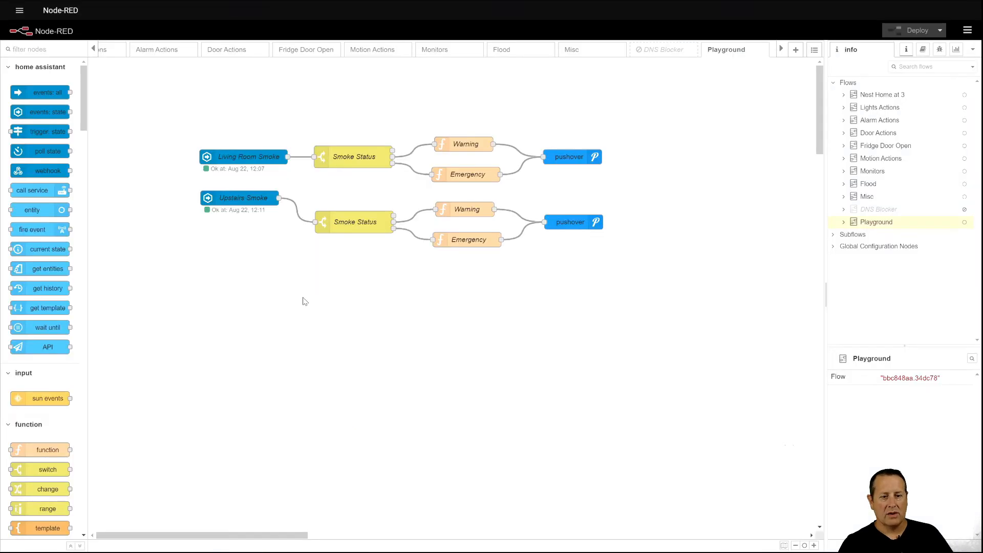
Step: Duplicate the whole Living Room Smoke flow, from state node to pushover, and place the copy above the original
{"action": "left_click_drag", "start_coordinate": [184, 127], "coordinate": [638, 193]}
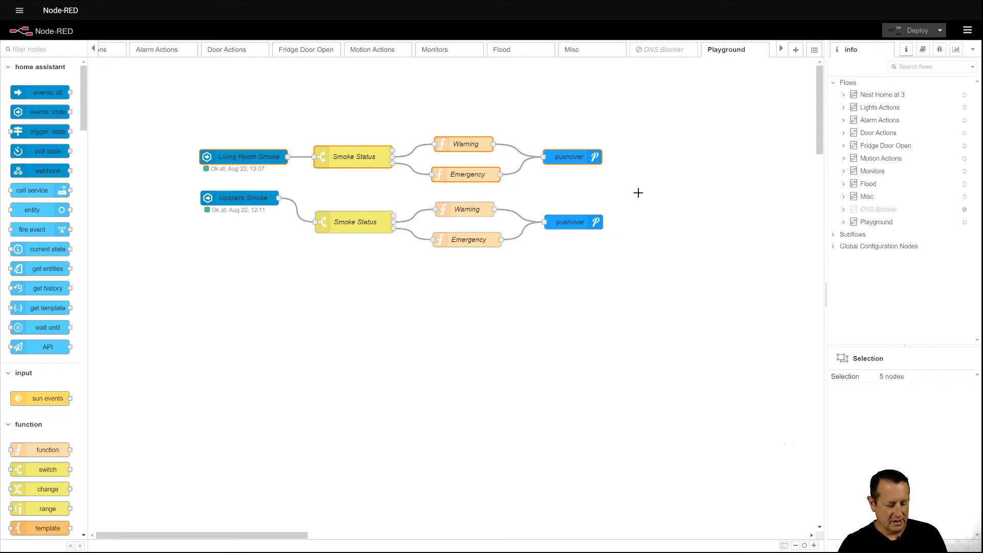
{"action": "key", "text": "ctrl+c"}
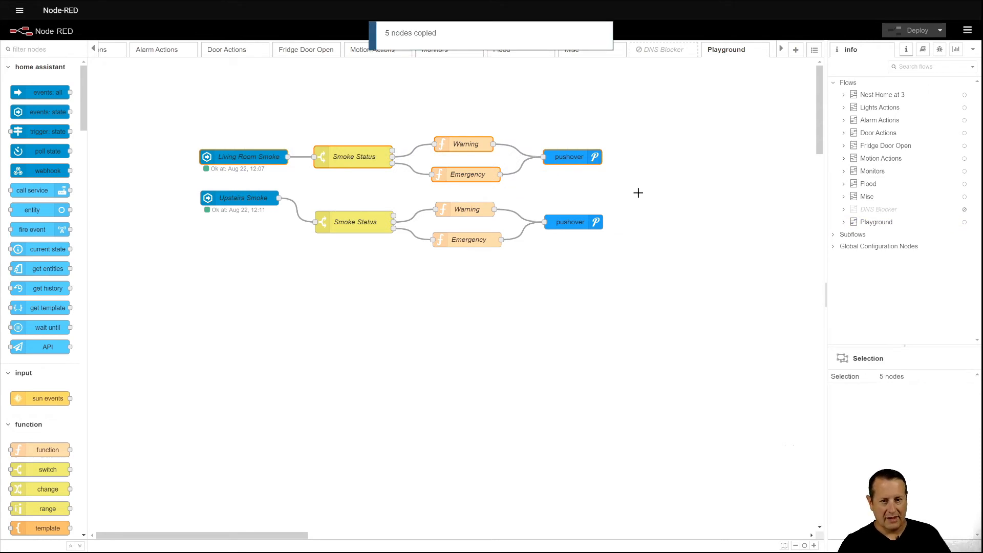
{"action": "key", "text": "ctrl+v"}
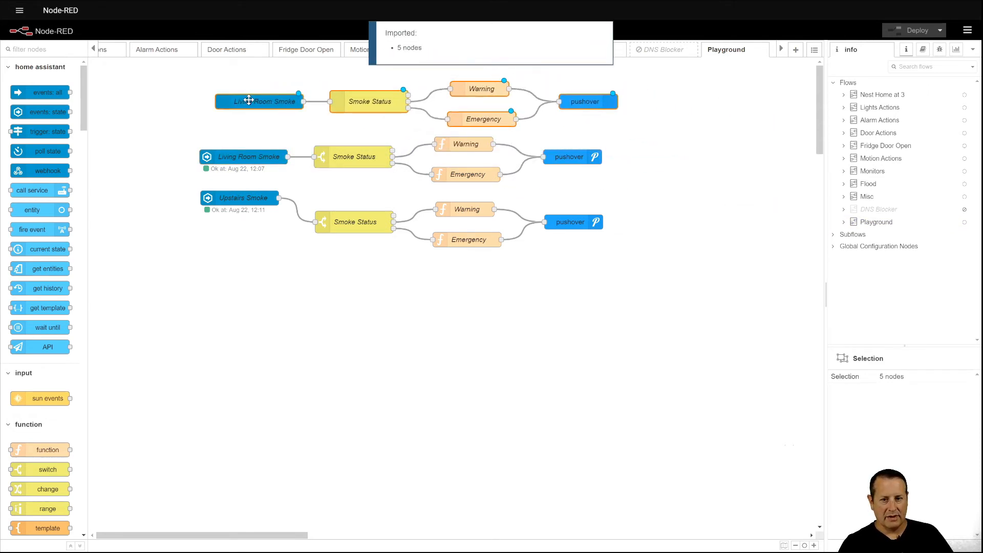
{"action": "left_click", "coordinate": [242, 100]}
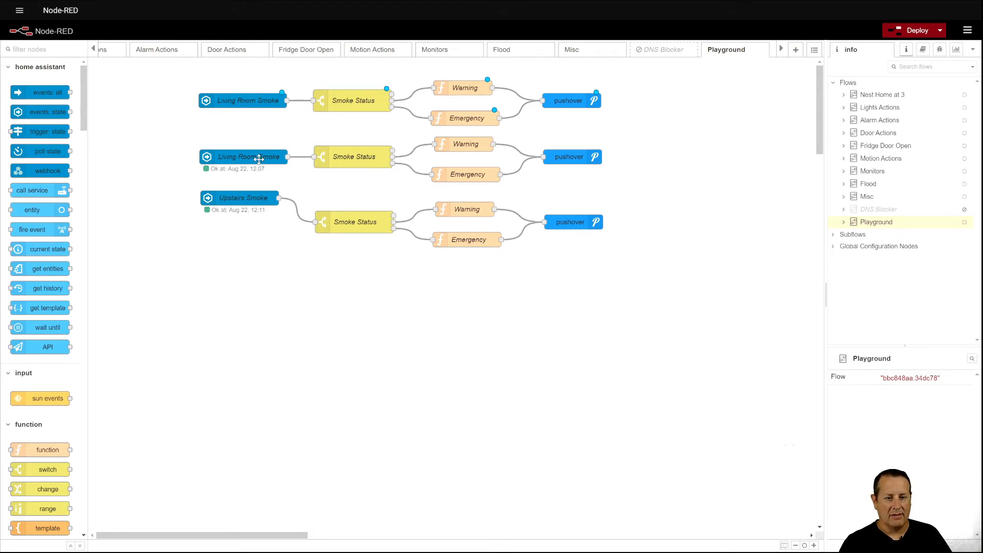
Step: Change the entity of the topmost Living Room Smoke node to sensor.living_room_nest_protect_co_status and save the node
{"action": "left_click", "coordinate": [236, 101]}
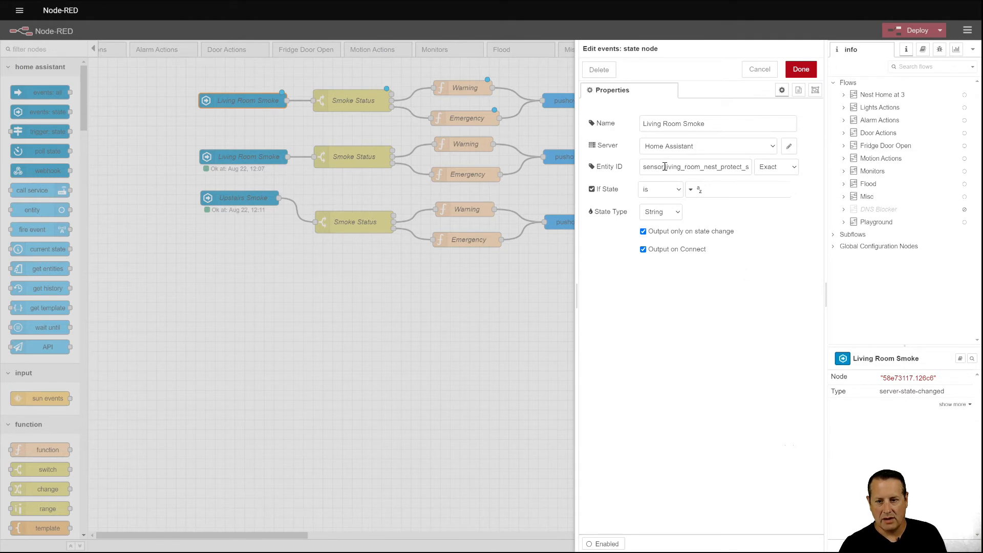
{"action": "double_click", "coordinate": [665, 167]}
{"action": "type", "text": "sensor"}
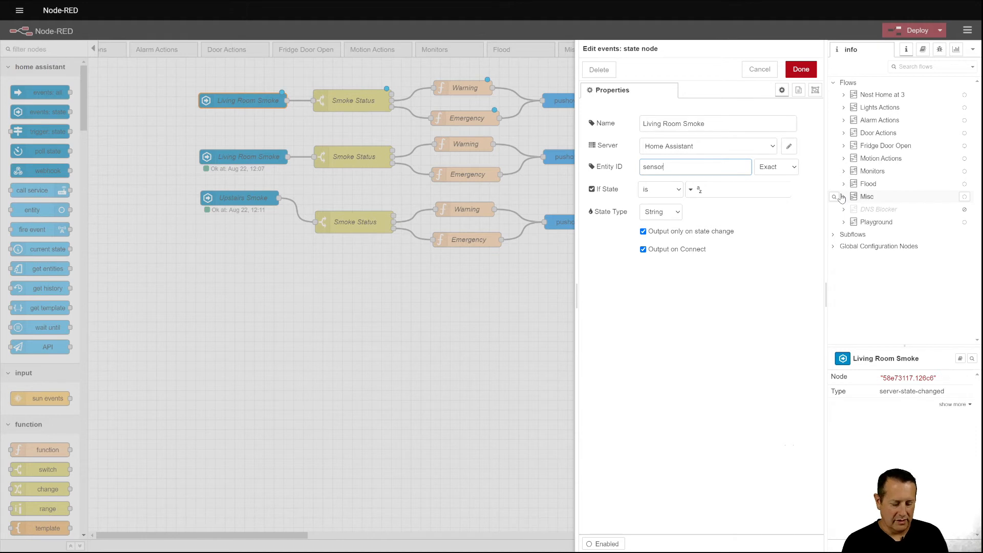
{"action": "type", "text": ".living"}
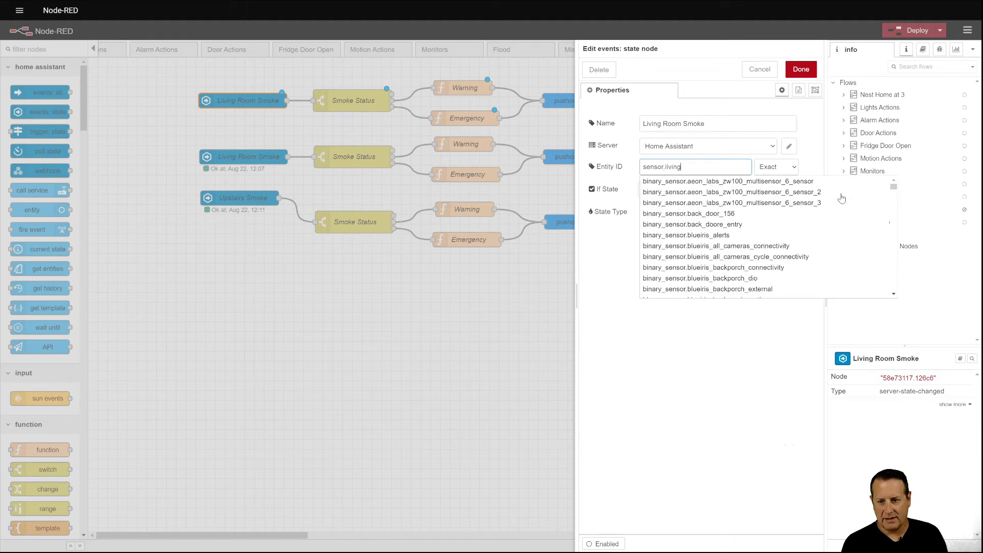
{"action": "type", "text": "_room"}
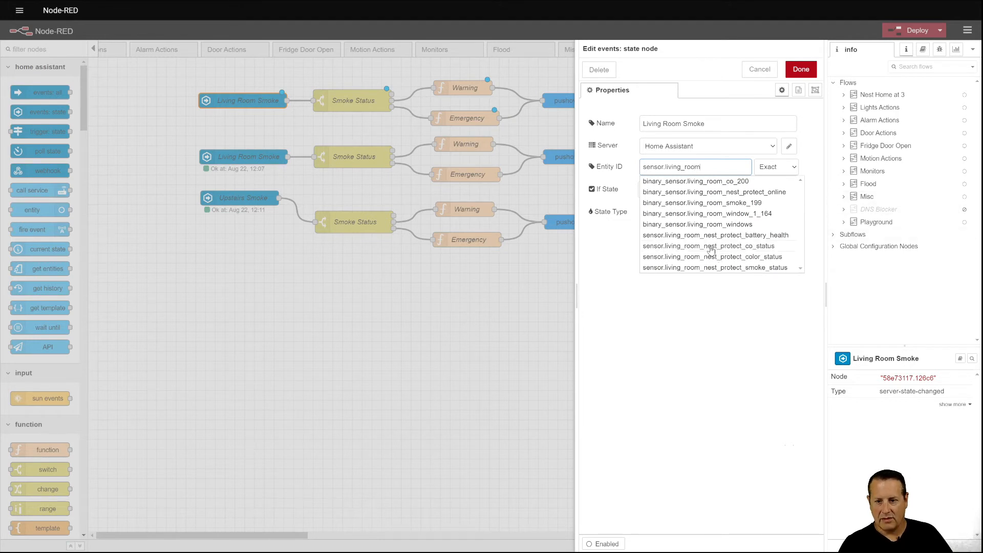
{"action": "left_click", "coordinate": [763, 247]}
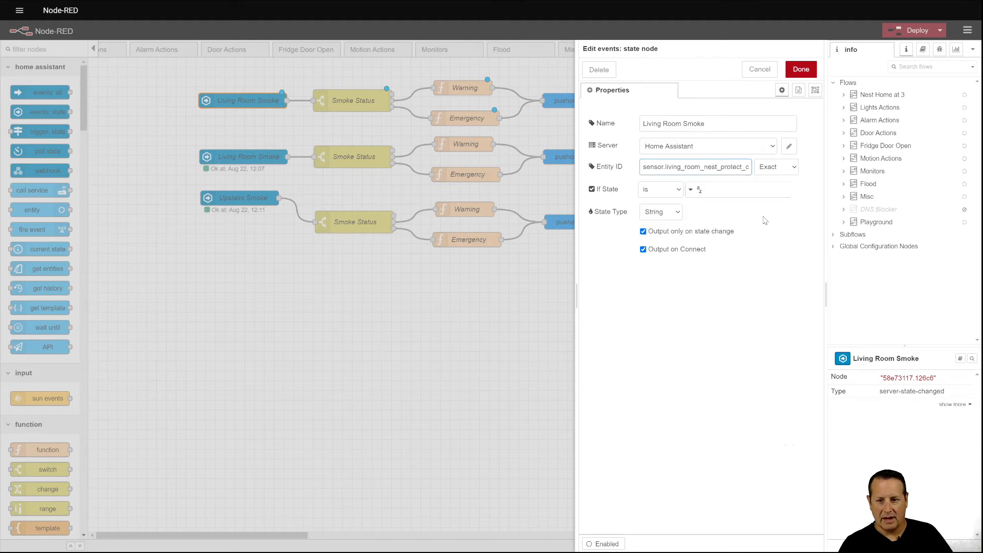
{"action": "left_click", "coordinate": [793, 71]}
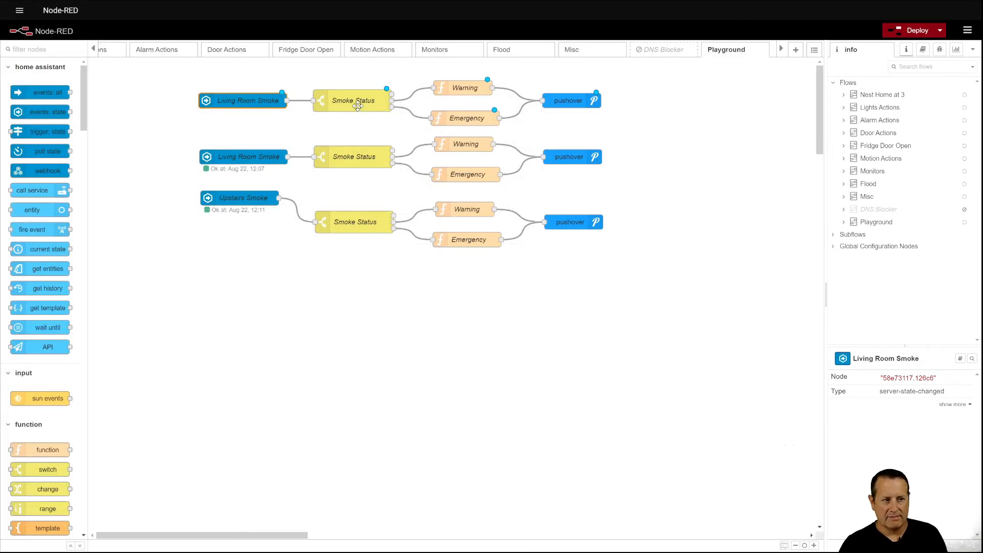
Step: Rename the topmost Smoke Status switch node to "CO Status" and save it
{"action": "double_click", "coordinate": [357, 106]}
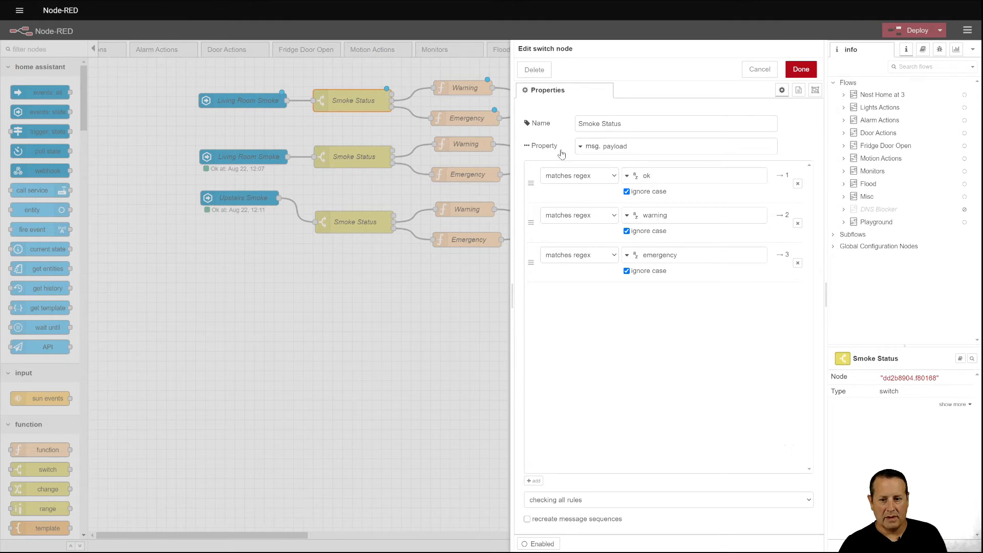
{"action": "left_click_drag", "start_coordinate": [600, 125], "coordinate": [549, 120]}
{"action": "type", "text": "CO"}
{"action": "left_click", "coordinate": [801, 77]}
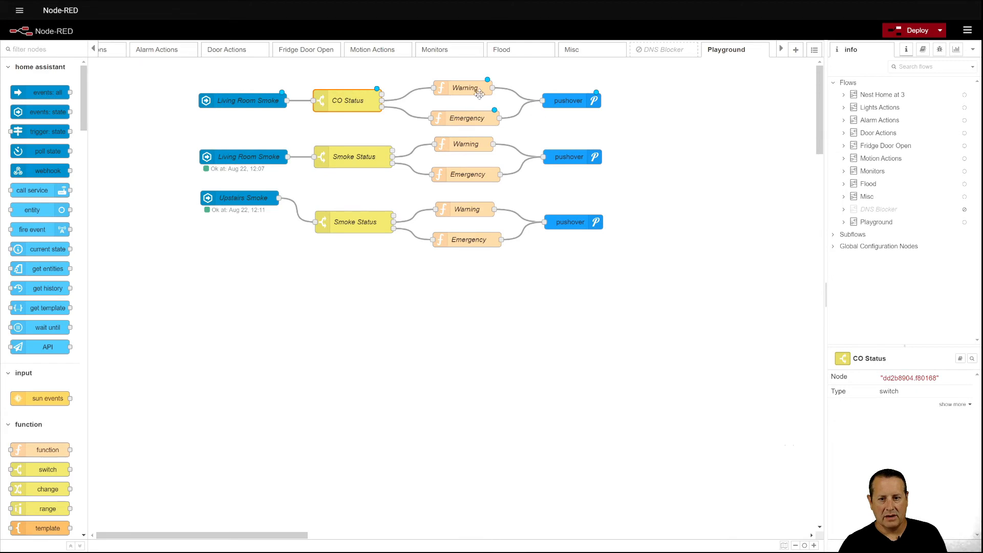
Step: Replace "Smoke" with "CO" in the payload and topic of the topmost Warning function
{"action": "left_click", "coordinate": [472, 90]}
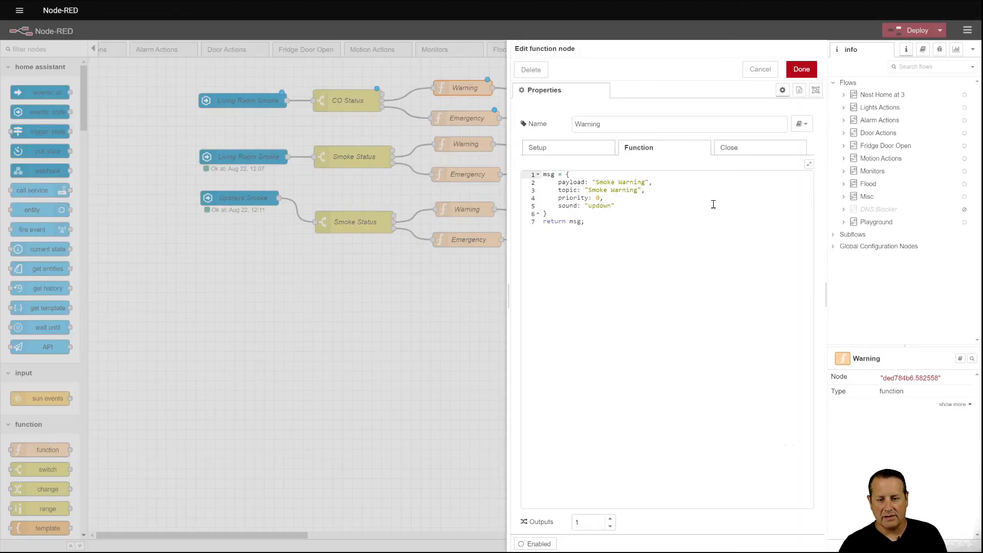
{"action": "double_click", "coordinate": [605, 183]}
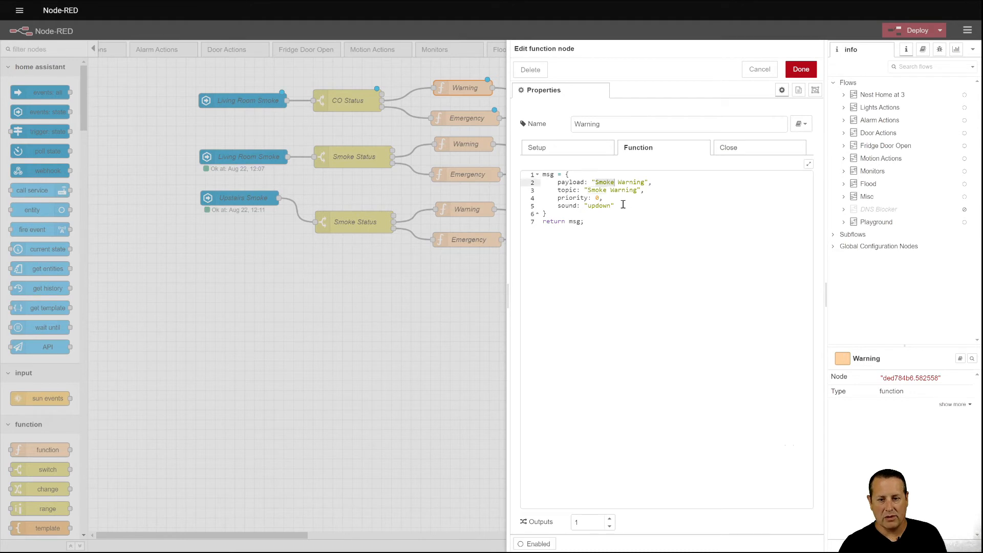
{"action": "type", "text": "CO"}
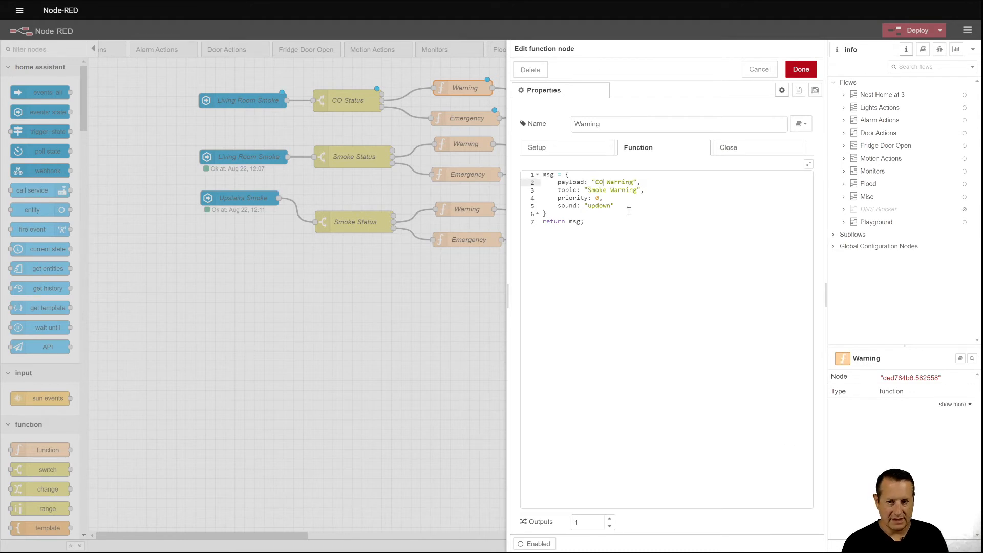
{"action": "double_click", "coordinate": [597, 190]}
{"action": "type", "text": "CO"}
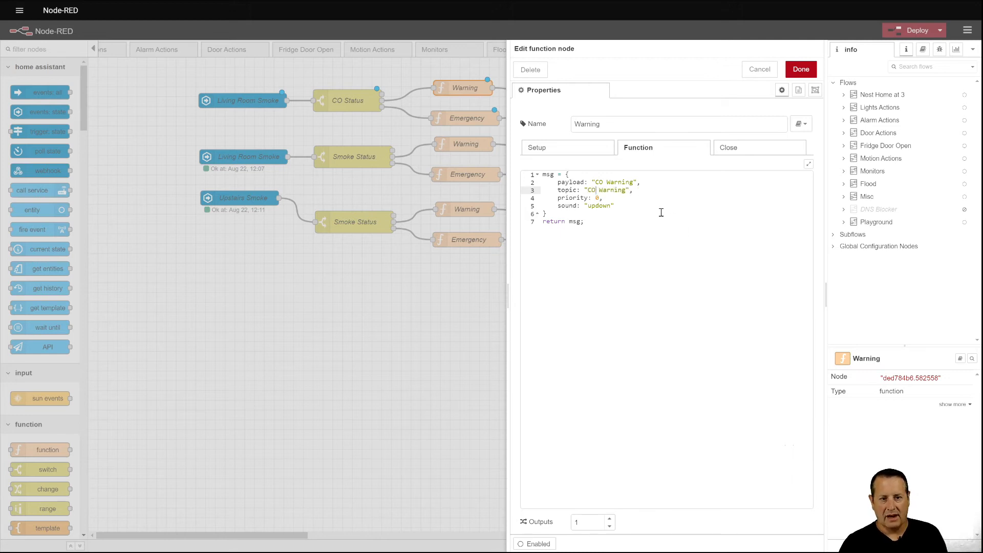
Step: Prefix the Warning function's payload text with "Living RM" and its topic text with "Lvng RM"
{"action": "left_click", "coordinate": [595, 182]}
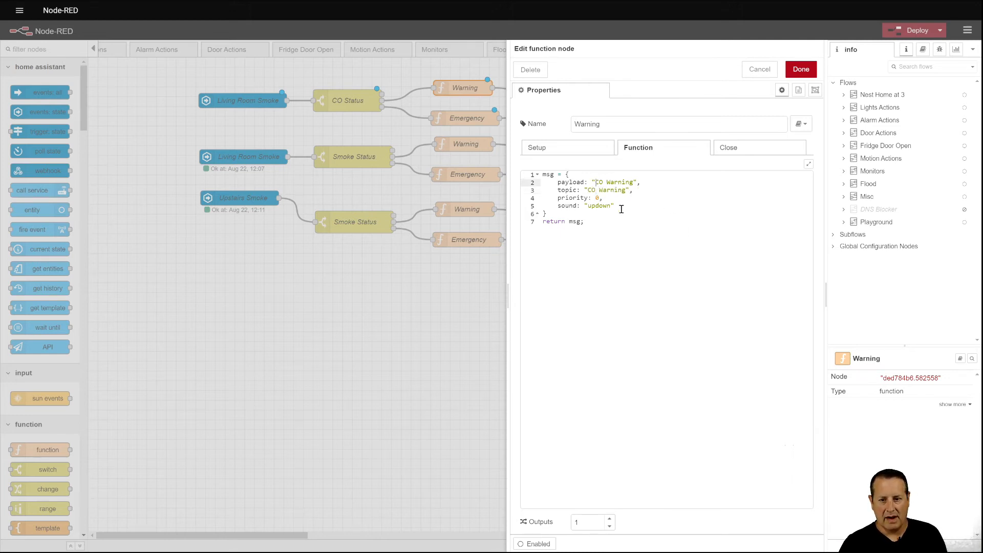
{"action": "type", "text": "Living"}
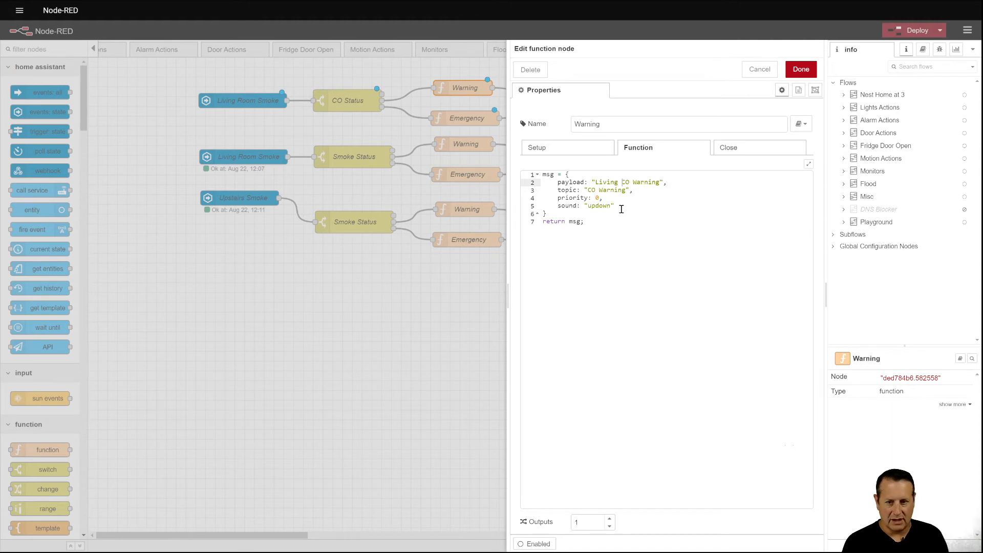
{"action": "left_click", "coordinate": [588, 190]}
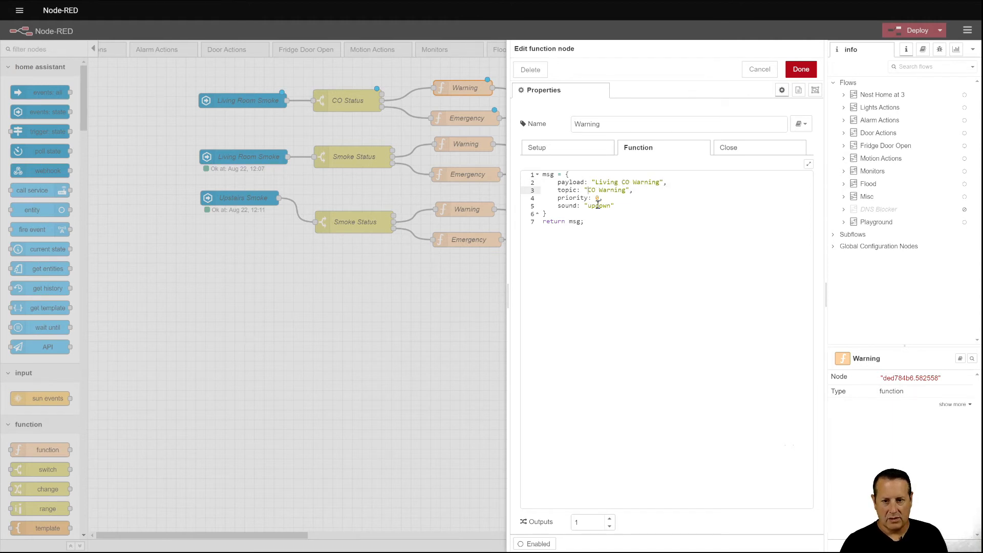
{"action": "left_click", "coordinate": [619, 183]}
{"action": "type", "text": "T"}
{"action": "key", "text": "BackSpace"}
{"action": "type", "text": "RM"}
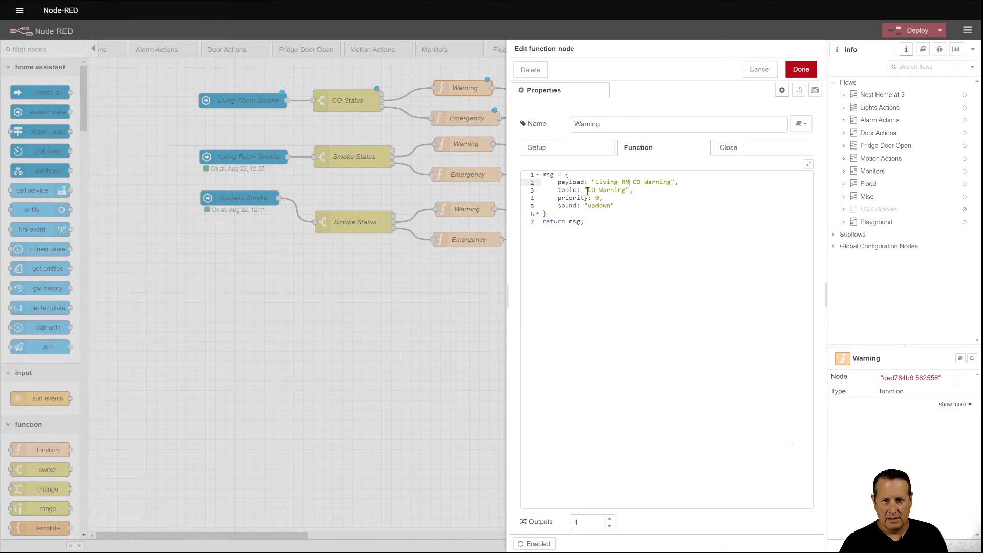
{"action": "left_click", "coordinate": [587, 190]}
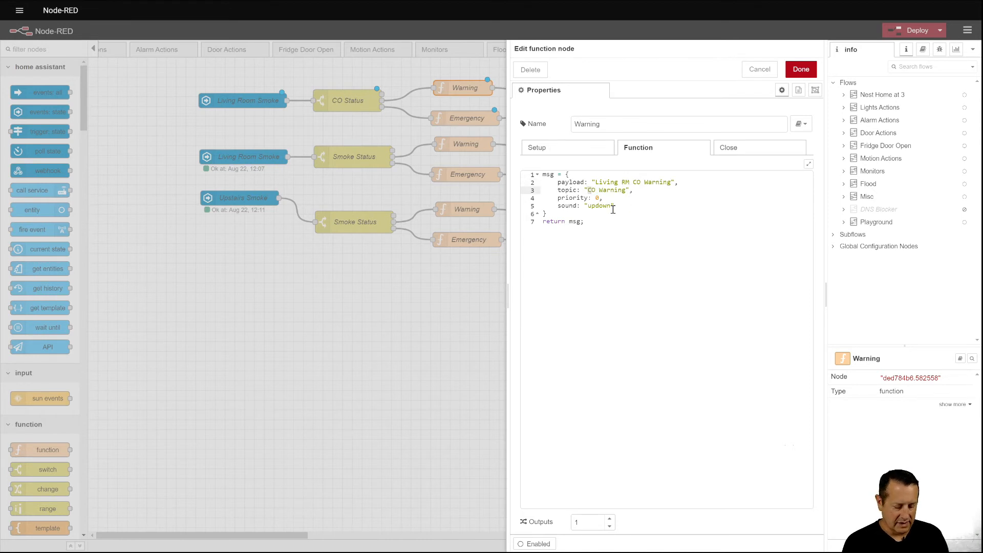
{"action": "type", "text": "L"}
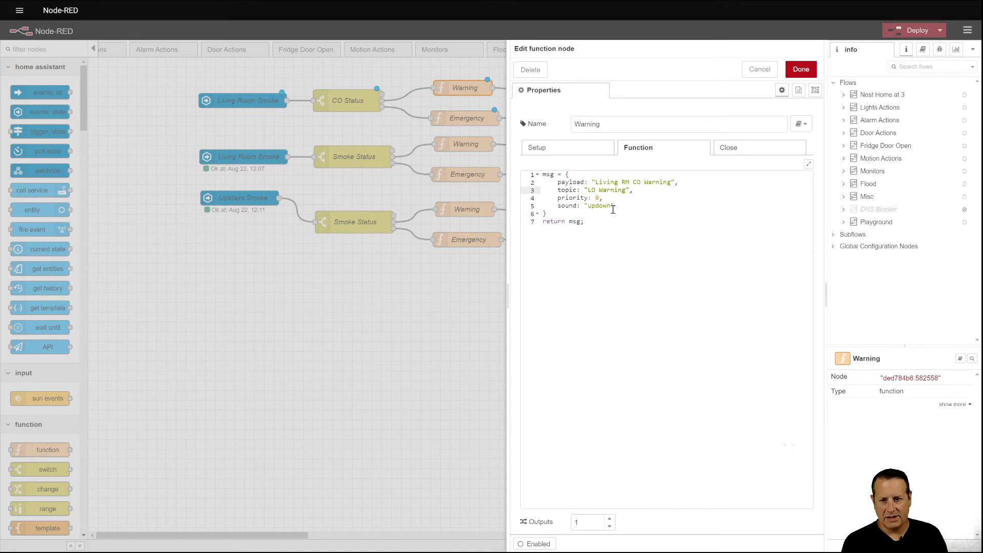
{"action": "type", "text": "vng"}
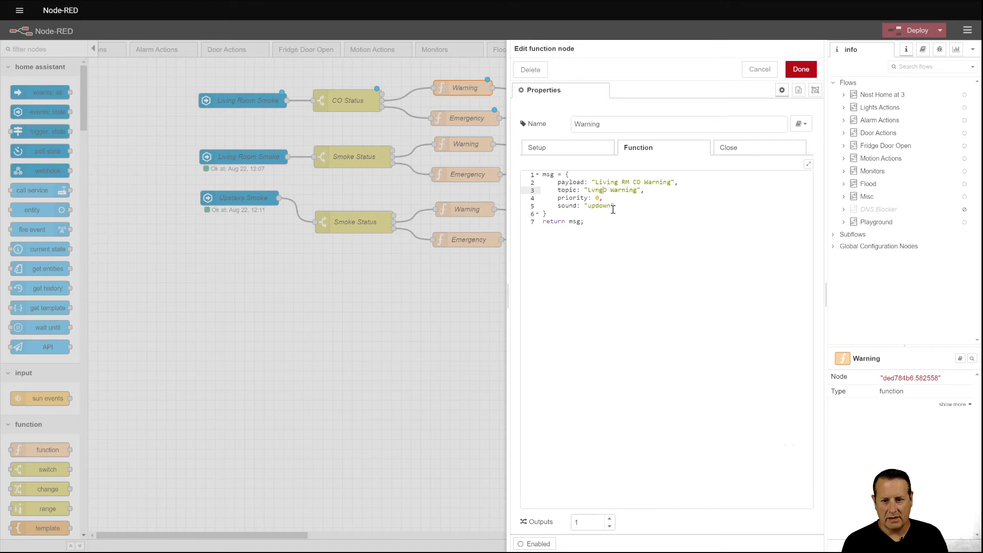
{"action": "type", "text": " RM"}
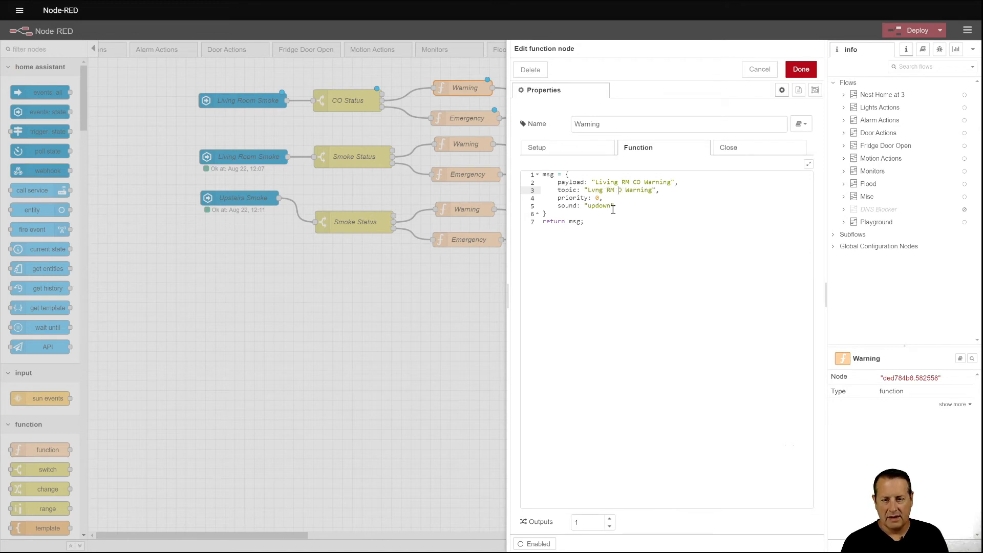
Step: Correct the Warning function's payload and topic so both read "Lvng RM CO Warning", and save the node
{"action": "left_click", "coordinate": [619, 183]}
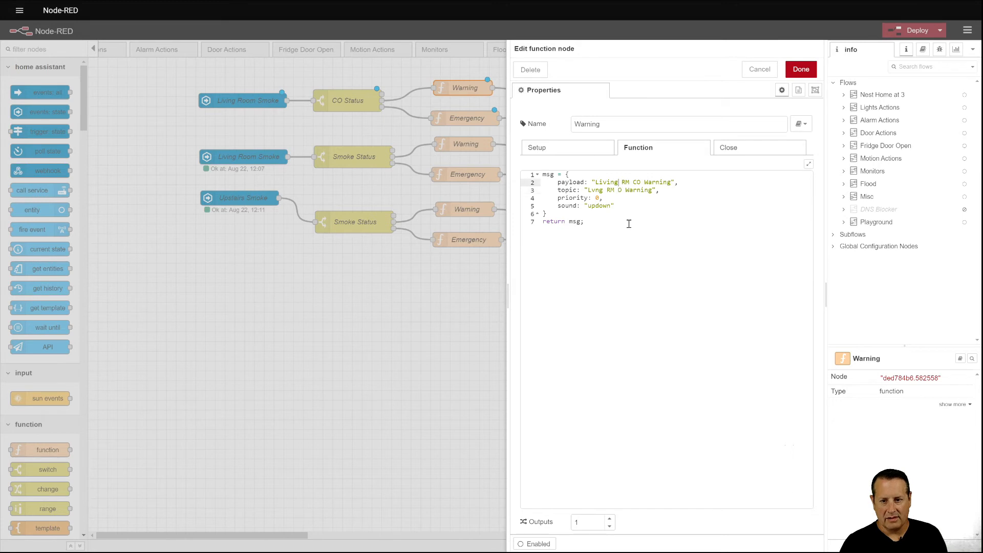
{"action": "key", "text": "BackSpace"}
{"action": "key", "text": "BackSpace"}
{"action": "key", "text": "BackSpace"}
{"action": "key", "text": "BackSpace"}
{"action": "key", "text": "BackSpace"}
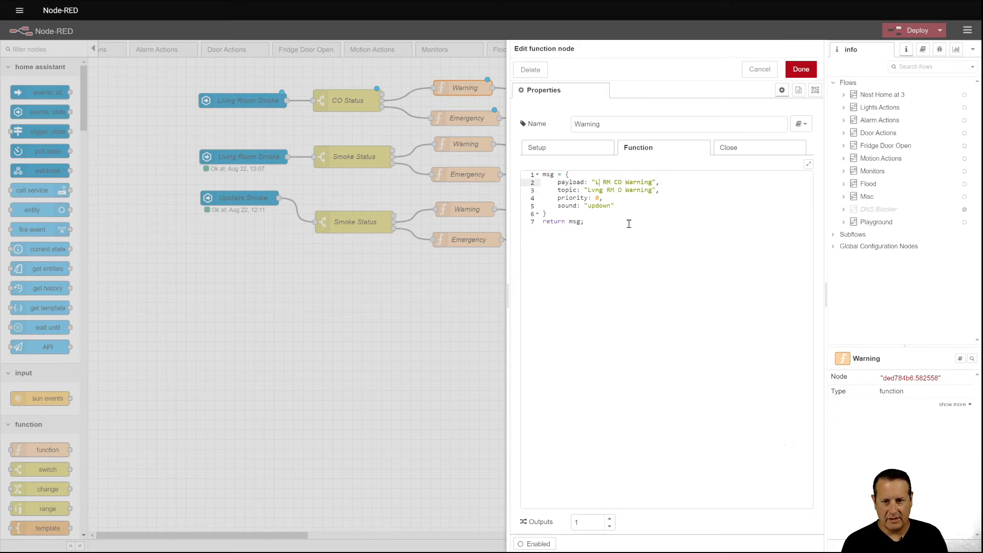
{"action": "type", "text": "vng"}
{"action": "left_click", "coordinate": [619, 190]}
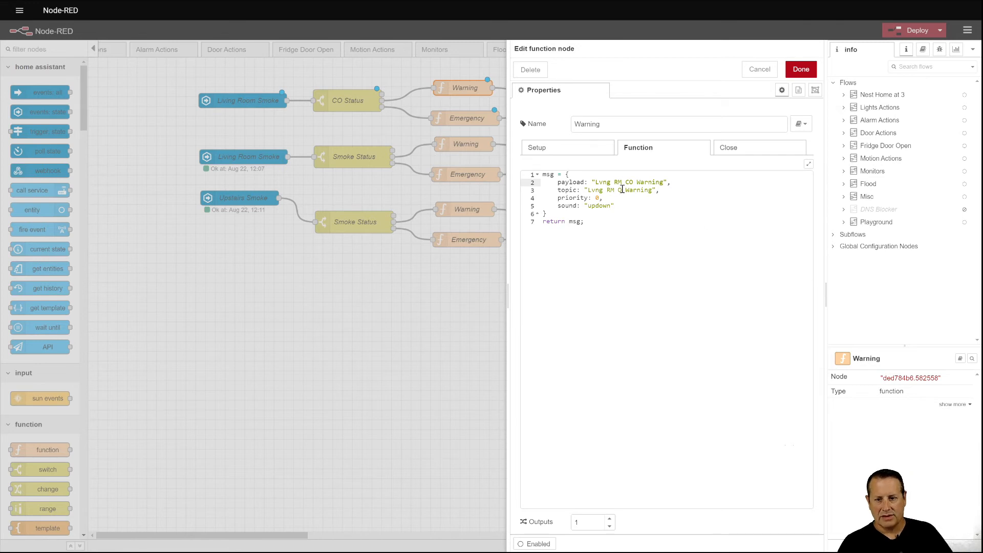
{"action": "type", "text": "C"}
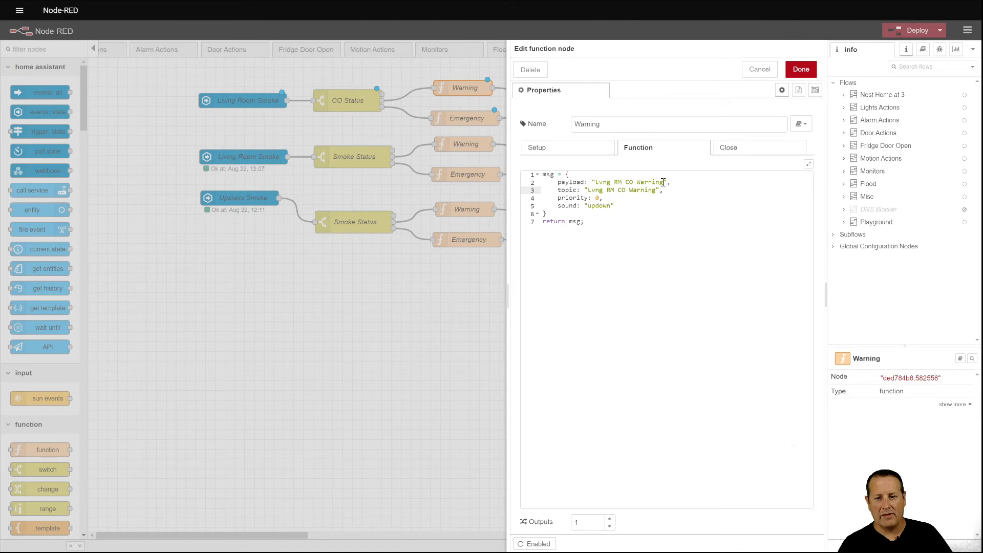
{"action": "left_click", "coordinate": [794, 70]}
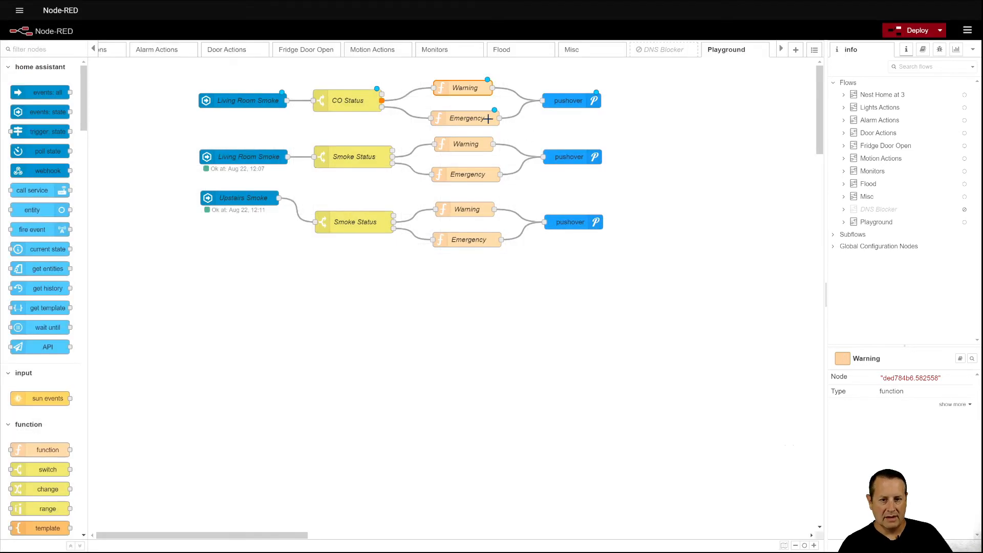
Step: Change the payload in the topmost Emergency function to "Lvng CO Emergency"
{"action": "double_click", "coordinate": [475, 118]}
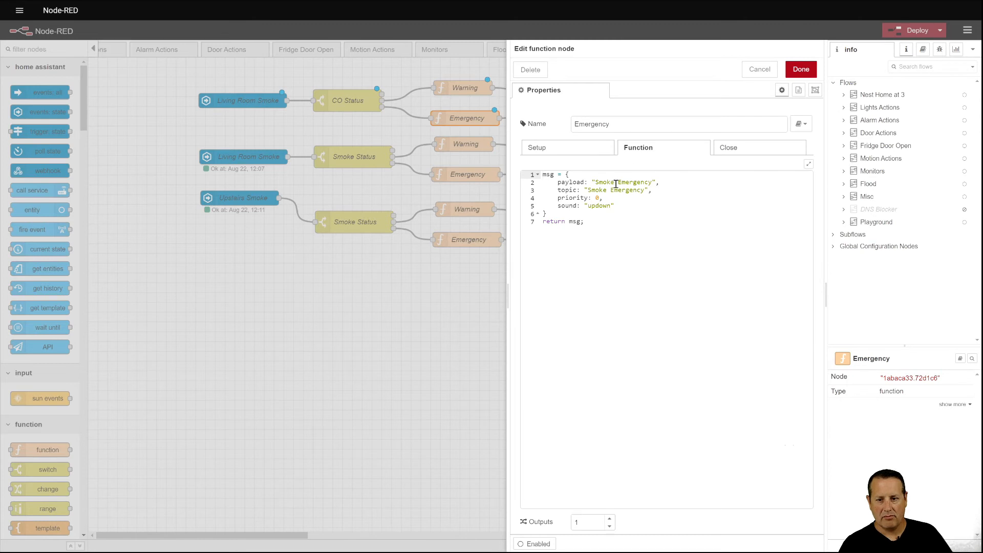
{"action": "left_click", "coordinate": [616, 183]}
{"action": "key", "text": "BackSpace"}
{"action": "key", "text": "BackSpace"}
{"action": "key", "text": "BackSpace"}
{"action": "key", "text": "BackSpace"}
{"action": "key", "text": "BackSpace"}
{"action": "key", "text": "BackSpace"}
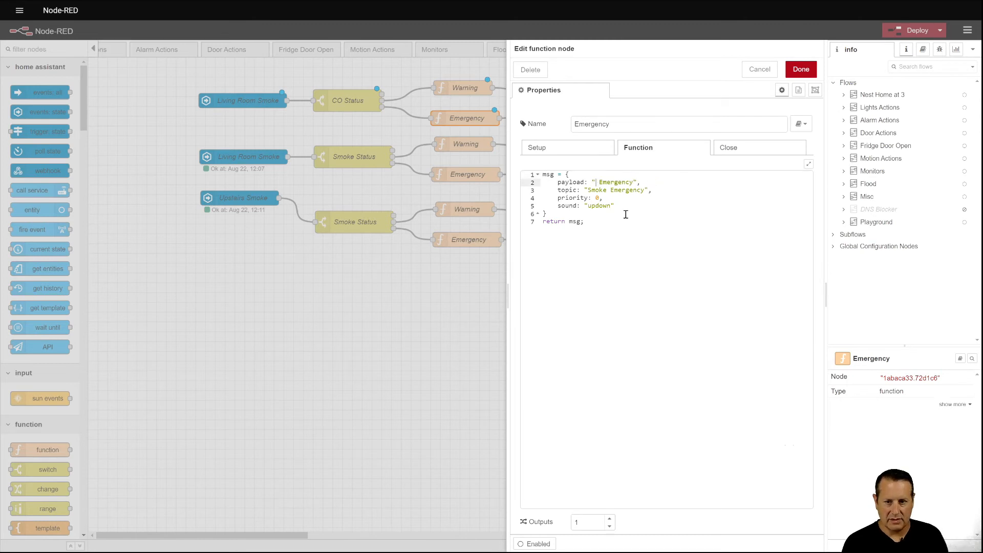
{"action": "type", "text": "Lvng CO"}
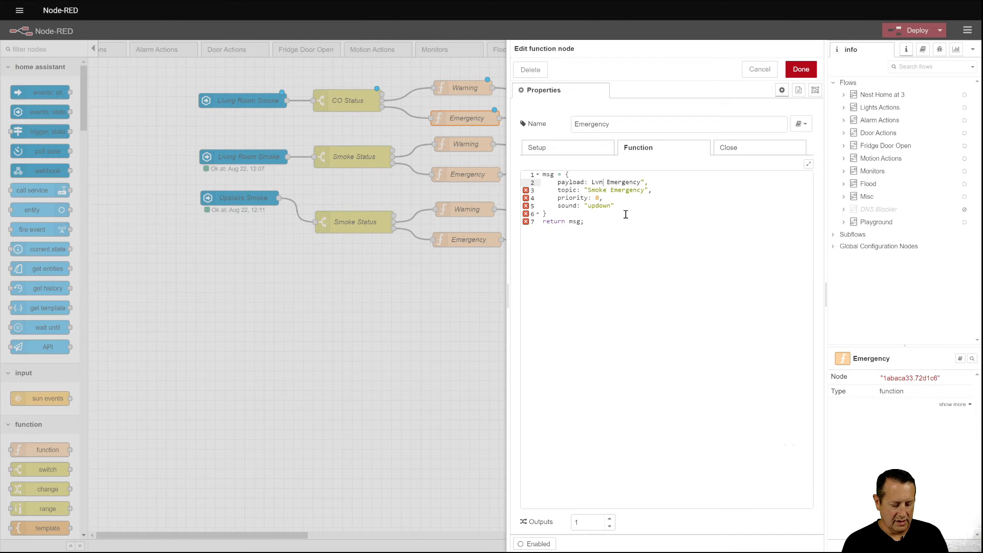
{"action": "left_click", "coordinate": [592, 183]}
{"action": "type", "text": "\""}
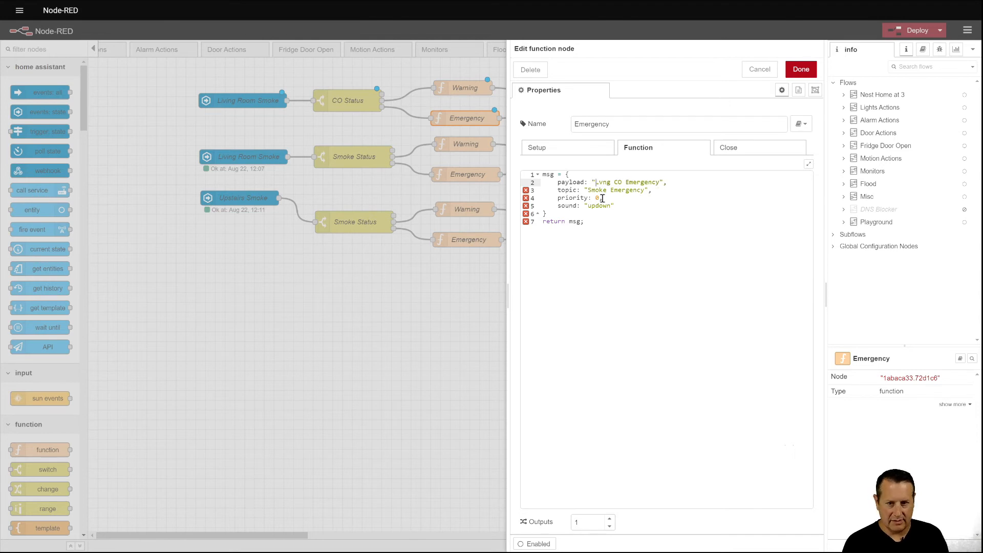
Step: Change the Emergency function's topic to "Lvng CO Emergency" and save the node
{"action": "left_click", "coordinate": [608, 190]}
{"action": "key", "text": "BackSpace"}
{"action": "key", "text": "BackSpace"}
{"action": "key", "text": "BackSpace"}
{"action": "key", "text": "BackSpace"}
{"action": "key", "text": "BackSpace"}
{"action": "type", "text": "Lvng CO"}
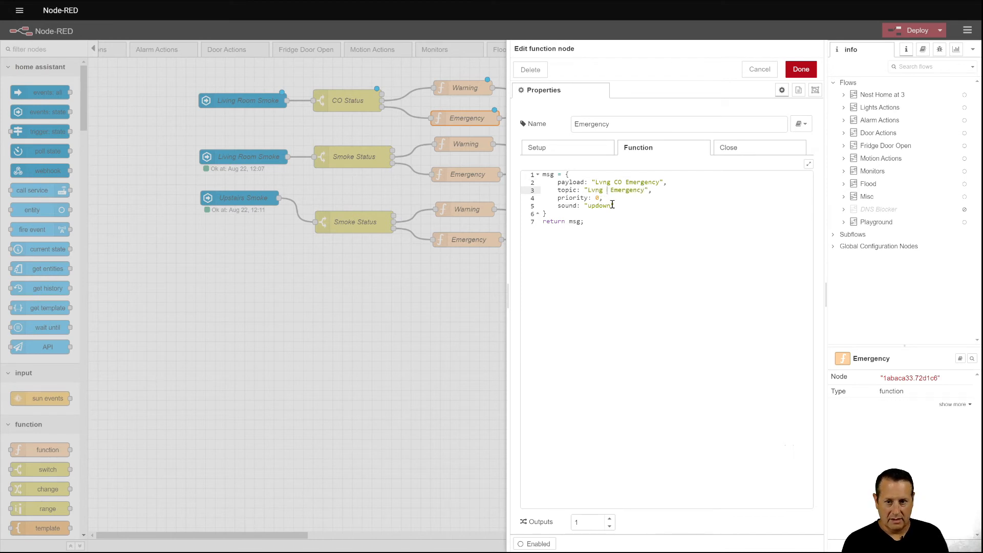
{"action": "left_click", "coordinate": [801, 69]}
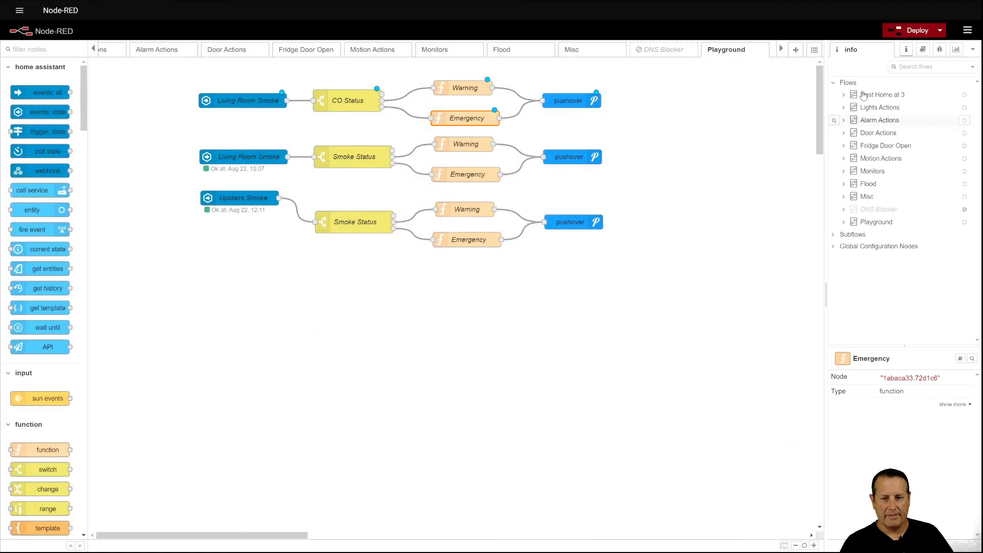
Step: Deploy the flow with the edited CO nodes
{"action": "left_click_drag", "start_coordinate": [915, 35], "coordinate": [564, 259]}
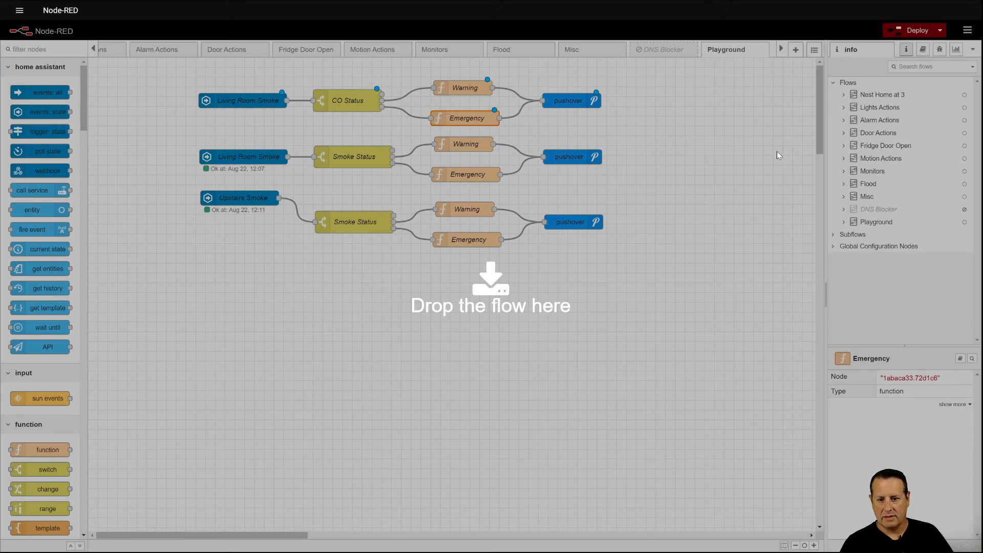
{"action": "key", "text": "Escape"}
{"action": "left_click", "coordinate": [919, 31]}
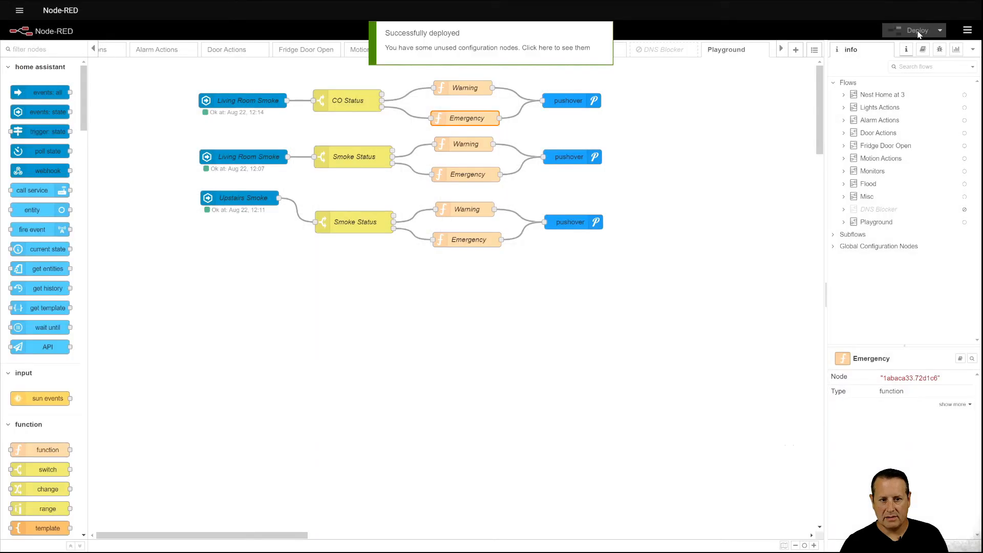
Step: Rename the topmost Living Room Smoke state node to "Living Room CO" and deploy the flow
{"action": "double_click", "coordinate": [259, 101]}
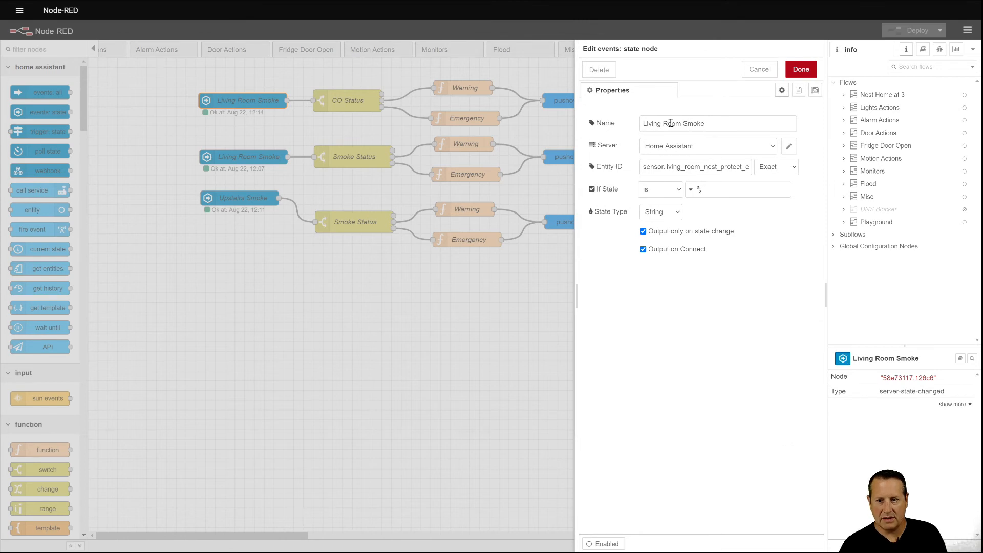
{"action": "double_click", "coordinate": [692, 123]}
{"action": "type", "text": "CO"}
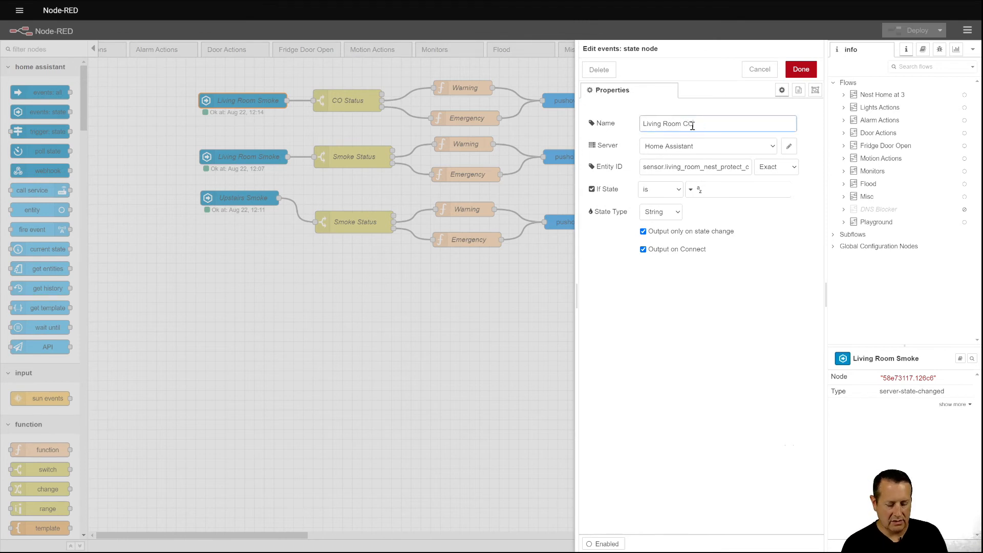
{"action": "left_click", "coordinate": [801, 72]}
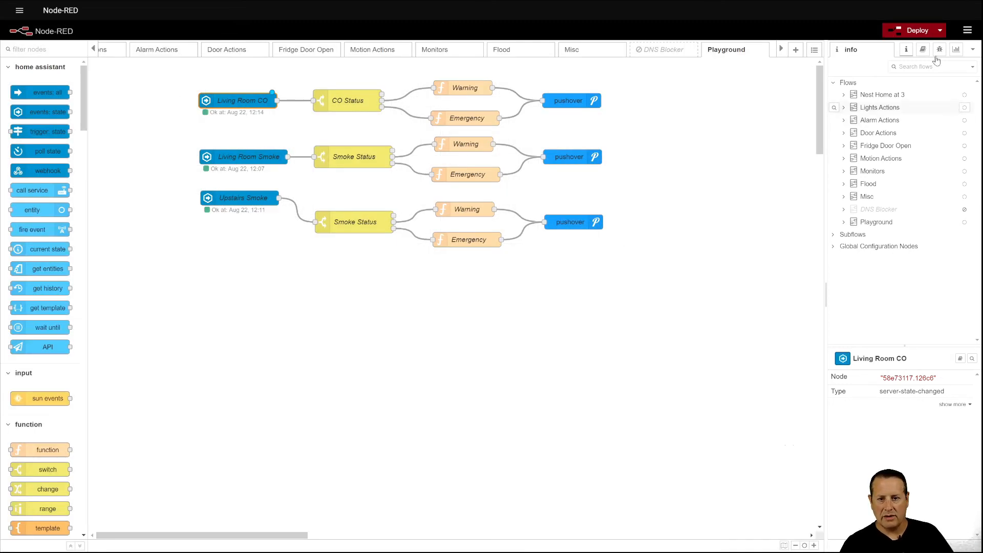
{"action": "left_click", "coordinate": [914, 31]}
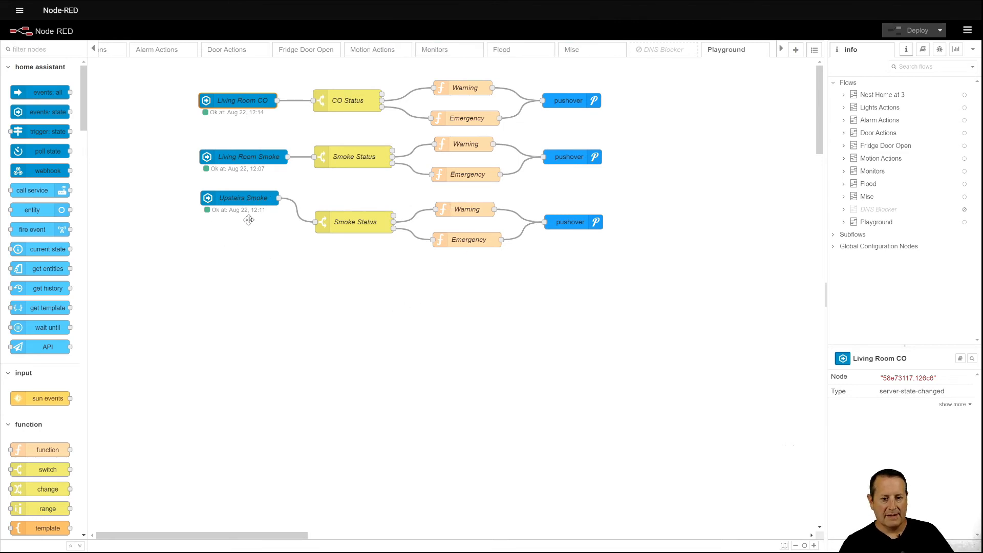
Step: Align the Upstairs Smoke node with its Smoke Status switch and add an events: state node below it
{"action": "left_click_drag", "start_coordinate": [249, 199], "coordinate": [248, 218]}
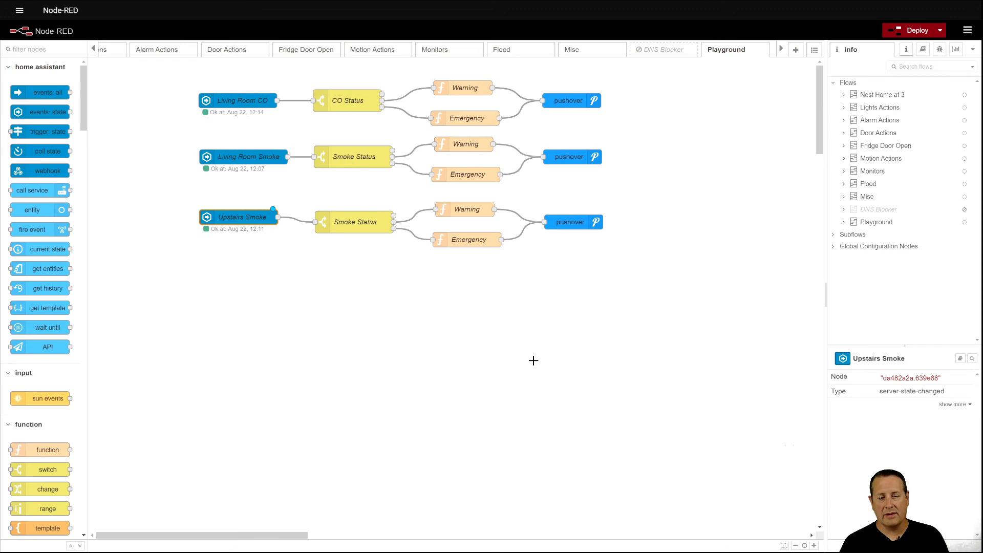
{"action": "left_click_drag", "start_coordinate": [47, 112], "coordinate": [270, 291]}
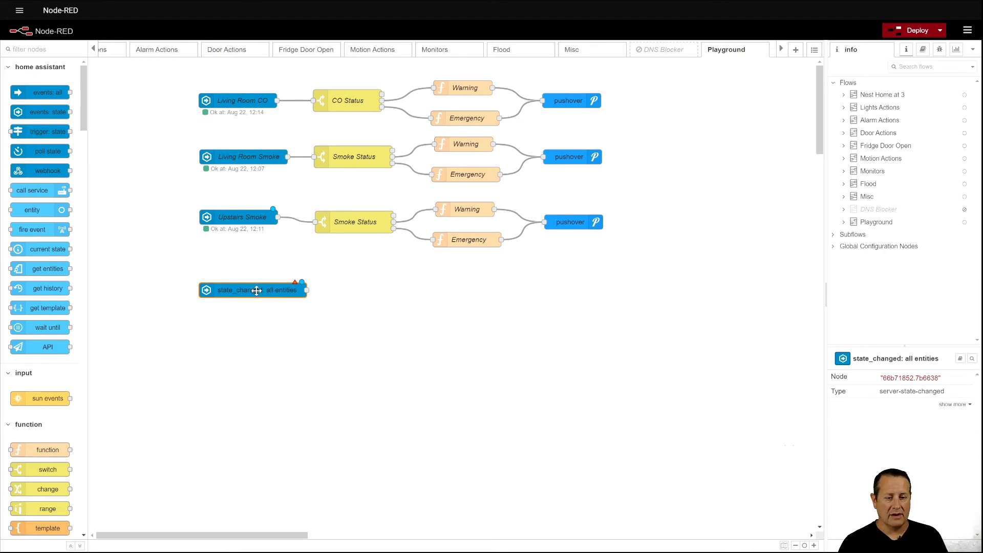
Step: Set the new events: state node's entity ID to sensor.living_room_nest_protect_color_status
{"action": "double_click", "coordinate": [252, 293]}
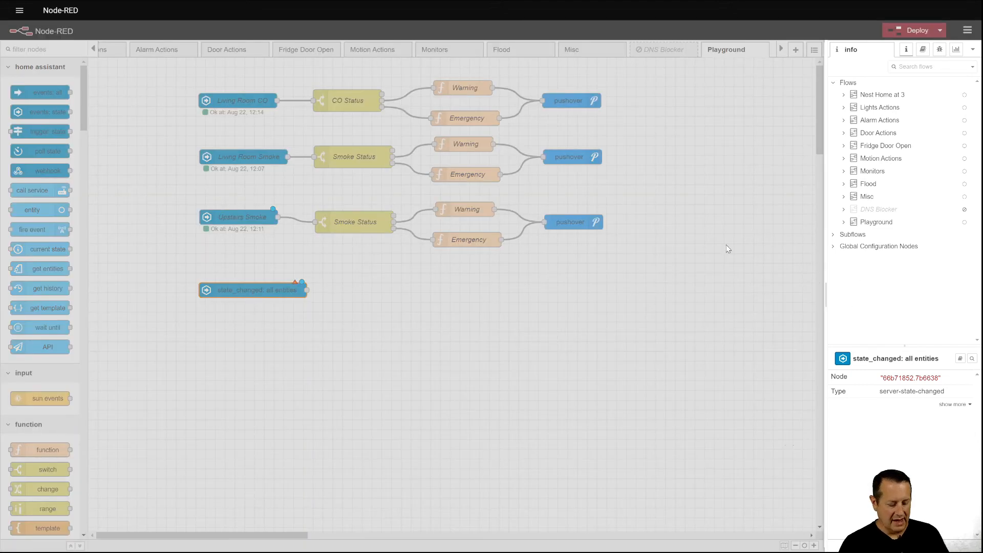
{"action": "left_click", "coordinate": [681, 167]}
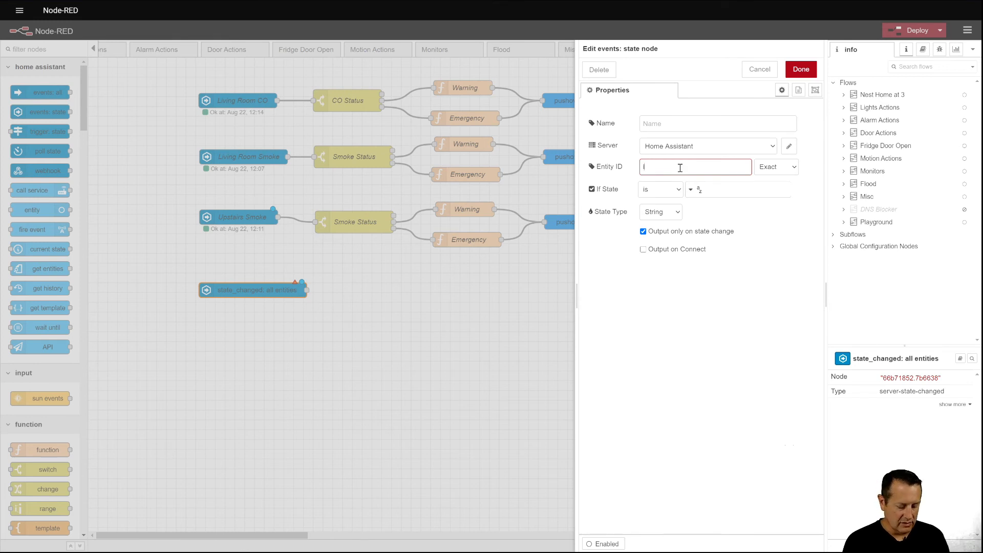
{"action": "type", "text": "living_room"}
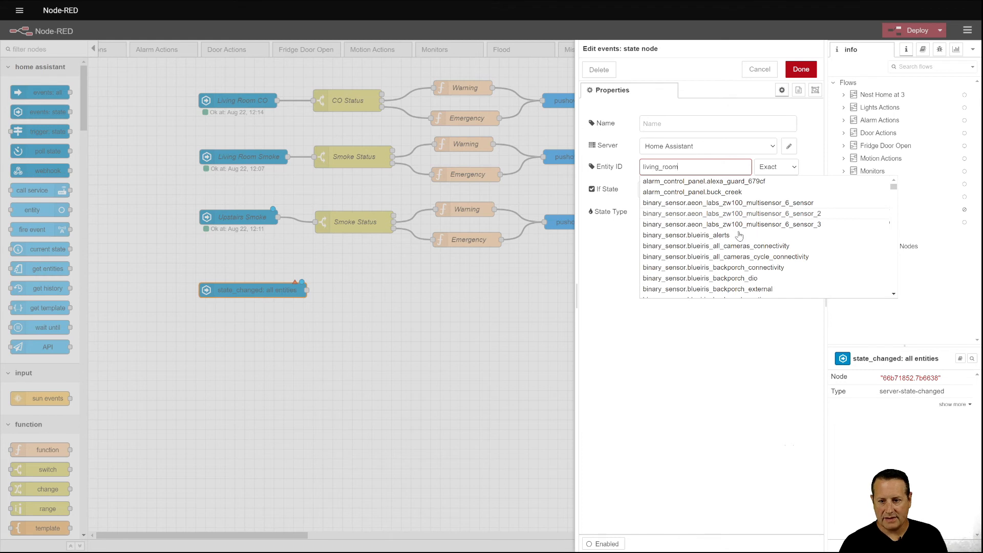
{"action": "scroll", "coordinate": [739, 243], "scroll_direction": "down", "scroll_amount": 2}
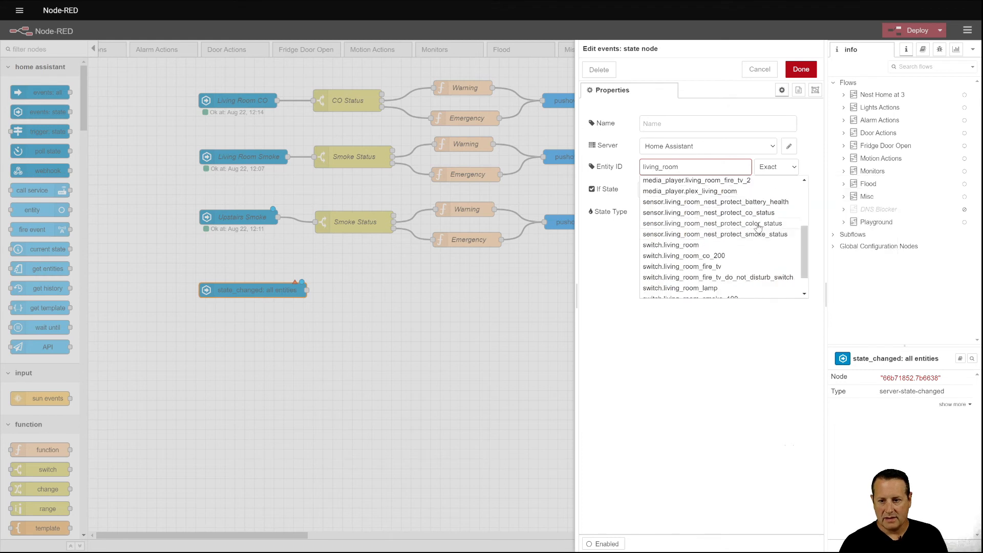
{"action": "left_click", "coordinate": [720, 225]}
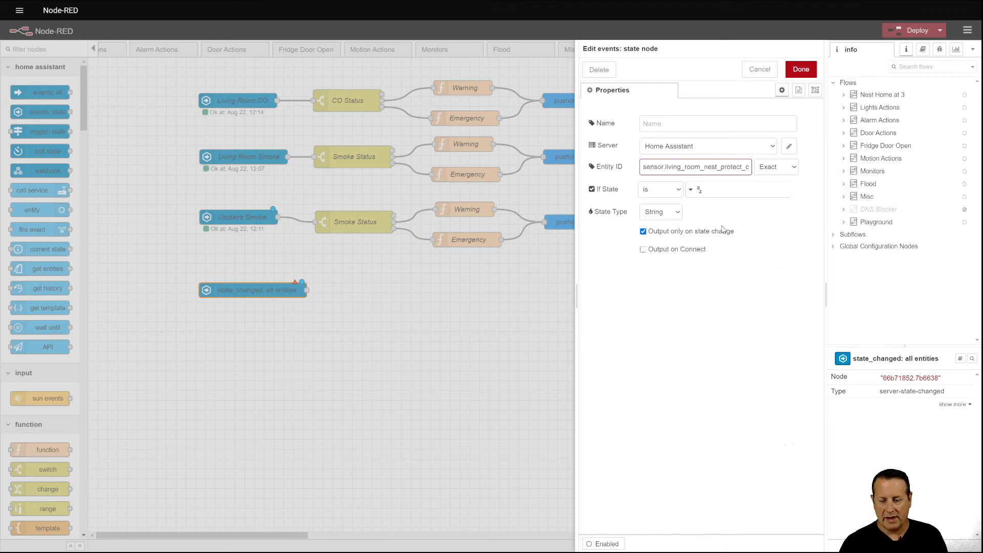
Step: Name the new state node "Living Color" and save it
{"action": "left_click", "coordinate": [665, 125]}
{"action": "type", "text": "Col"}
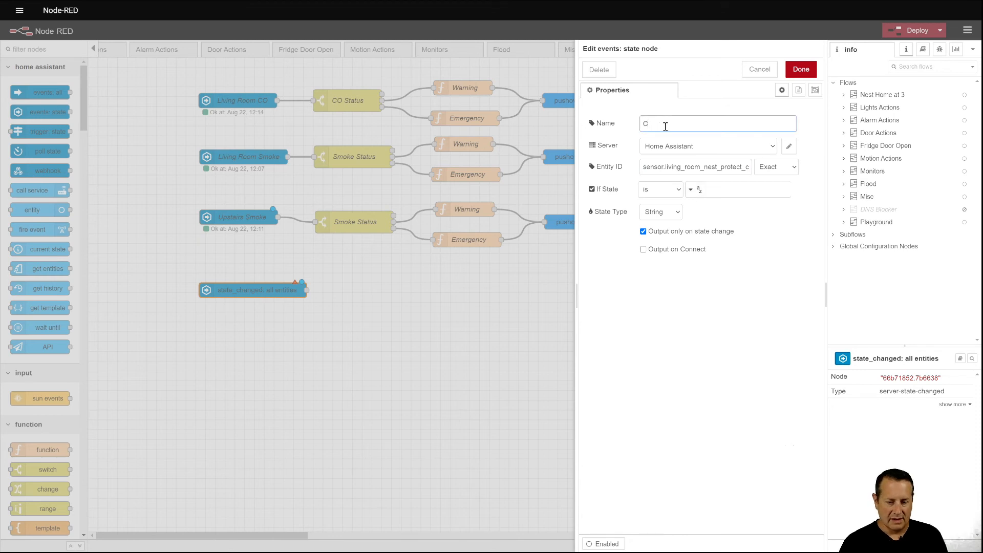
{"action": "key", "text": "BackSpace"}
{"action": "key", "text": "BackSpace"}
{"action": "key", "text": "BackSpace"}
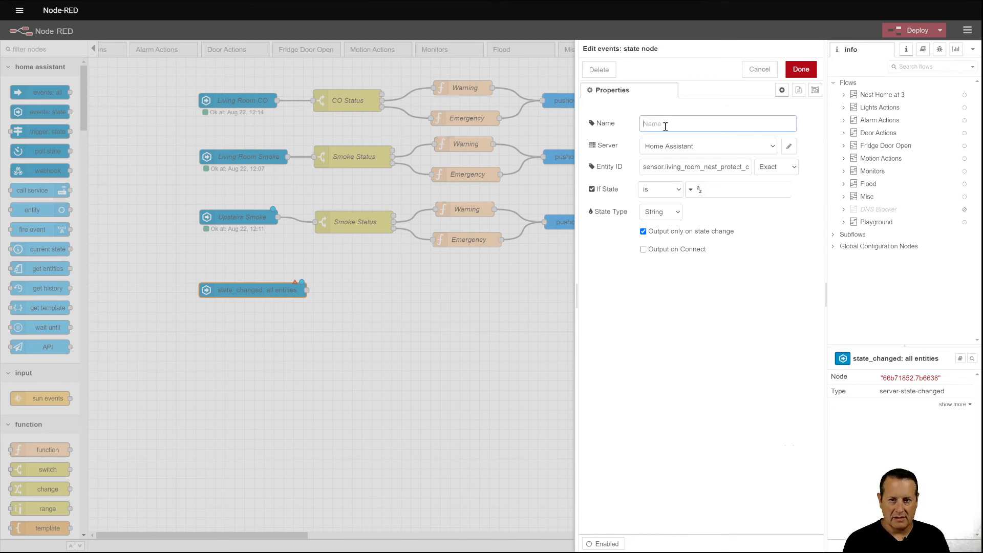
{"action": "type", "text": "Living Color"}
{"action": "left_click", "coordinate": [790, 72]}
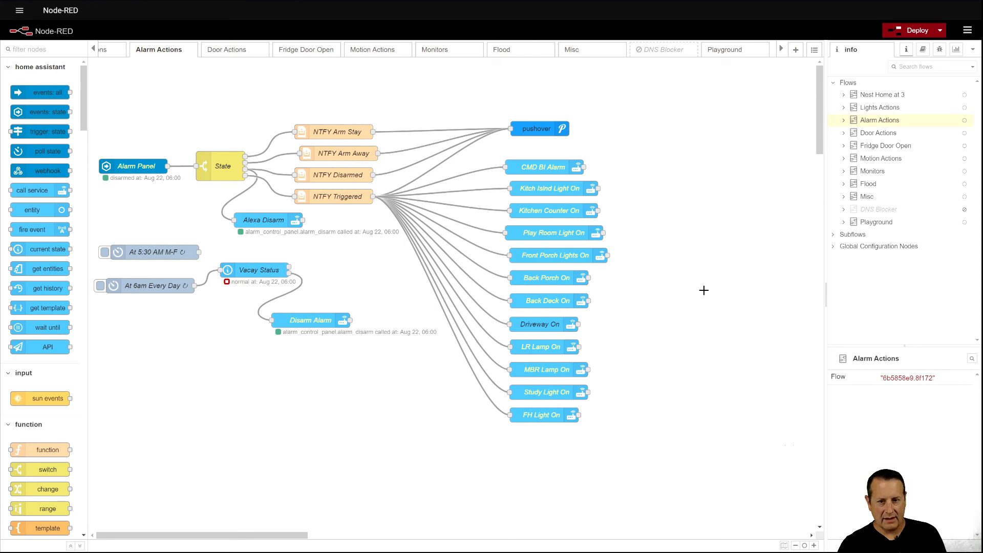
Step: Copy the 12 call service nodes from CMD BI Alarm to FH Light On in Alarm Actions and paste them beside the Playground flows
{"action": "left_click_drag", "start_coordinate": [480, 149], "coordinate": [665, 444]}
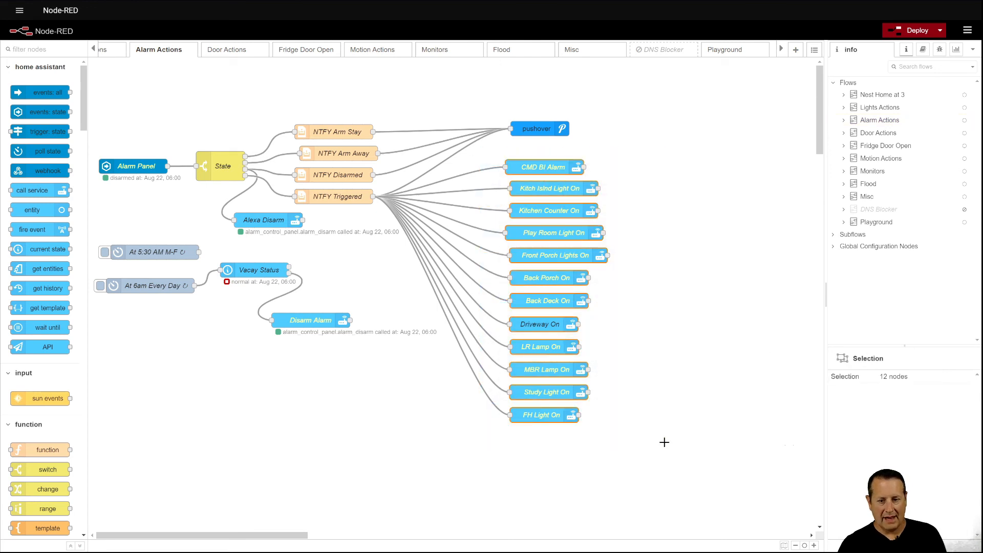
{"action": "key", "text": "ctrl+c"}
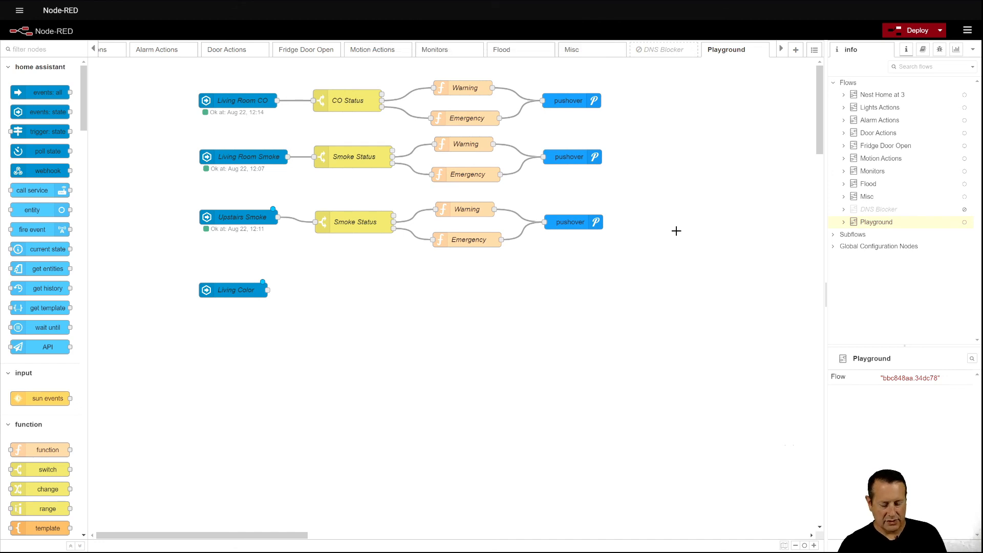
{"action": "key", "text": "ctrl+v"}
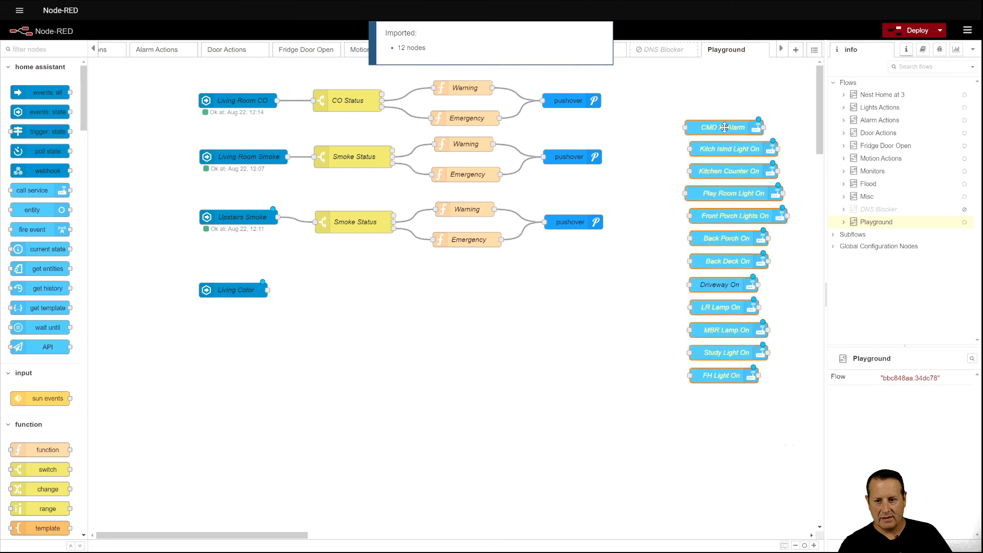
{"action": "left_click", "coordinate": [724, 128]}
{"action": "left_click", "coordinate": [643, 164]}
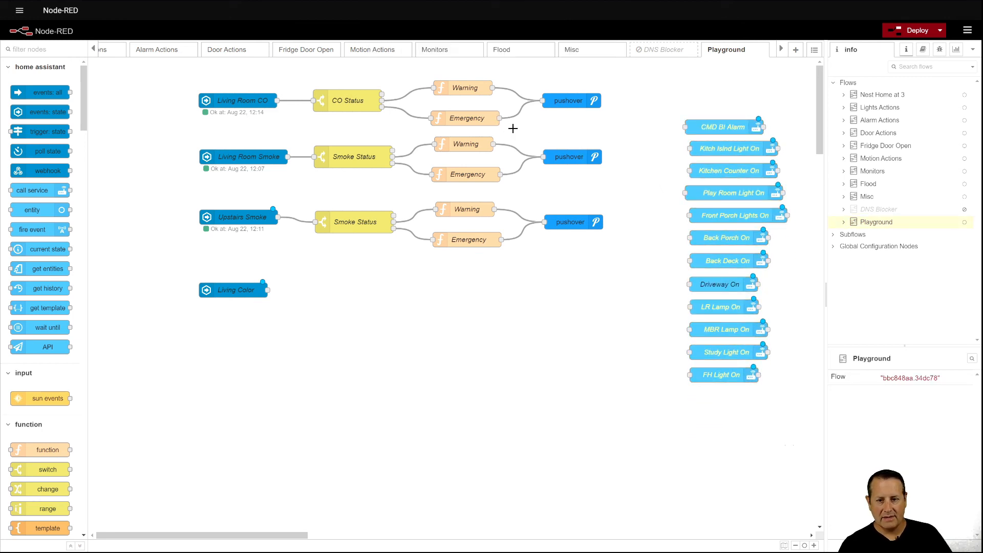
Step: Wire the Living Room CO Emergency function to Kitch Islnd Light On and delete the pasted CMD BI Alarm node
{"action": "left_click_drag", "start_coordinate": [502, 121], "coordinate": [695, 149]}
{"action": "left_click", "coordinate": [712, 129]}
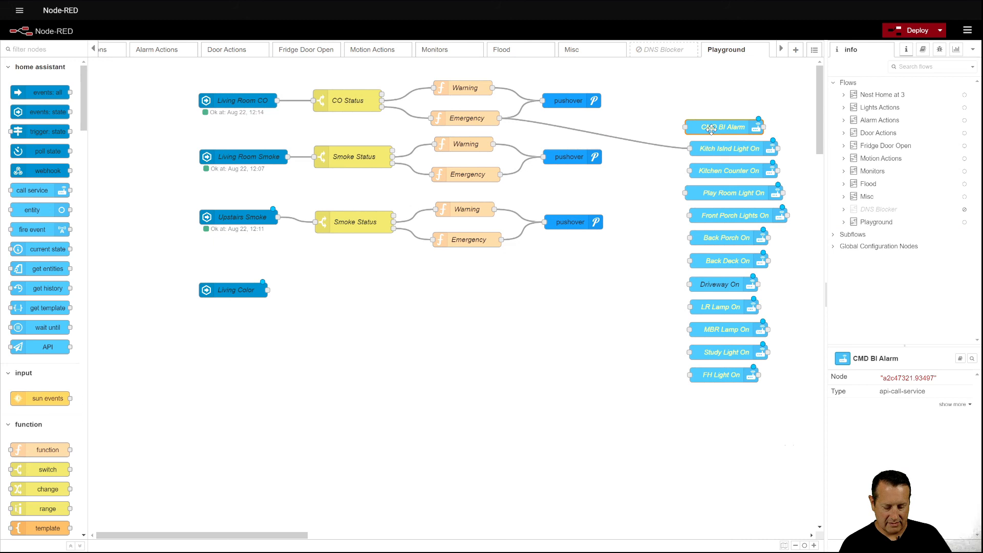
{"action": "key", "text": "Delete"}
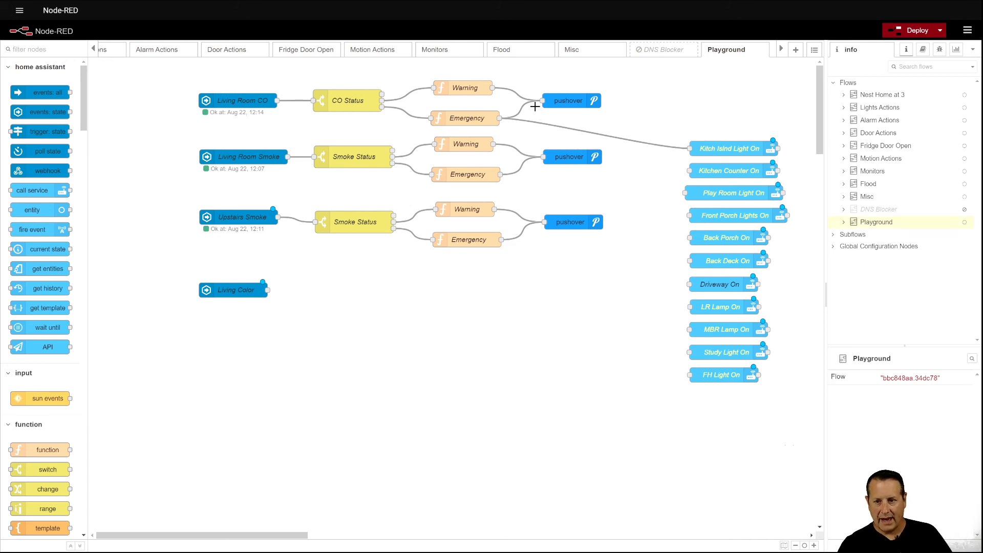
{"action": "left_click", "coordinate": [546, 130]}
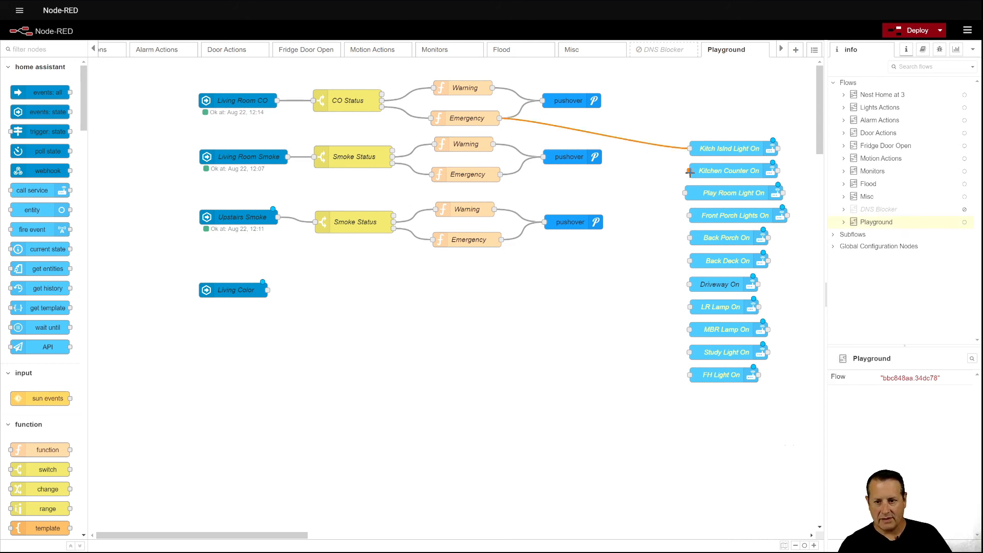
Step: Move the Living Room Smoke pushover node slightly down and wire the CO Emergency function to Kitchen Counter On and Play Room Light On
{"action": "left_click", "coordinate": [576, 158]}
{"action": "left_click_drag", "start_coordinate": [571, 157], "coordinate": [561, 178]}
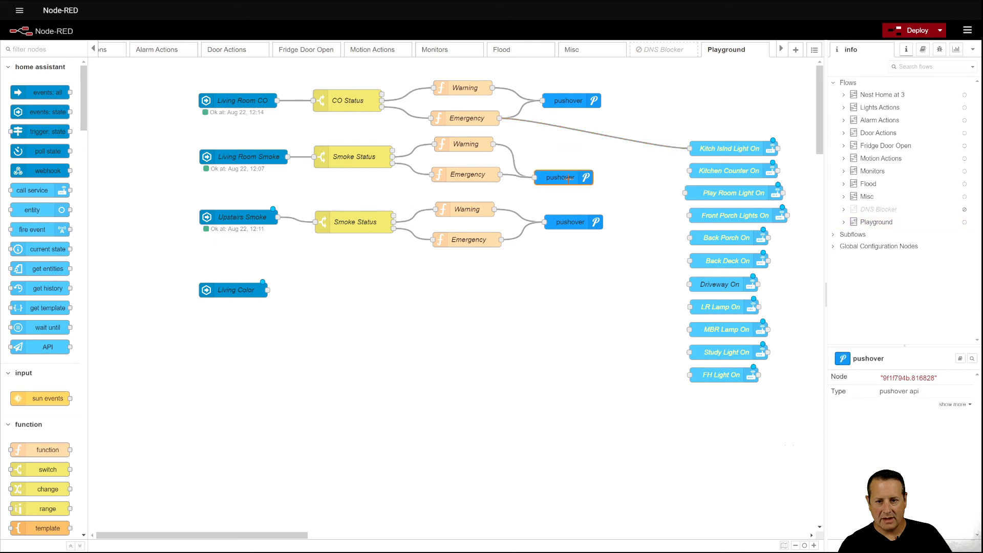
{"action": "left_click_drag", "start_coordinate": [501, 118], "coordinate": [689, 170]}
{"action": "left_click", "coordinate": [582, 134]}
{"action": "left_click_drag", "start_coordinate": [499, 118], "coordinate": [686, 192]}
{"action": "left_click", "coordinate": [527, 136]}
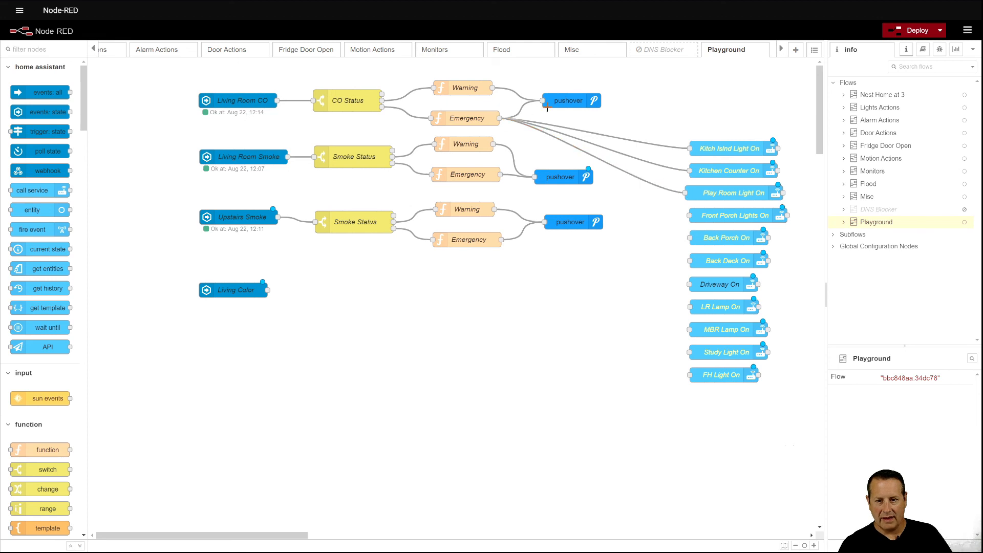
Step: Wire the CO Emergency function to Front Porch Lights On, Back Porch On and Back Deck On
{"action": "left_click_drag", "start_coordinate": [500, 118], "coordinate": [695, 216]}
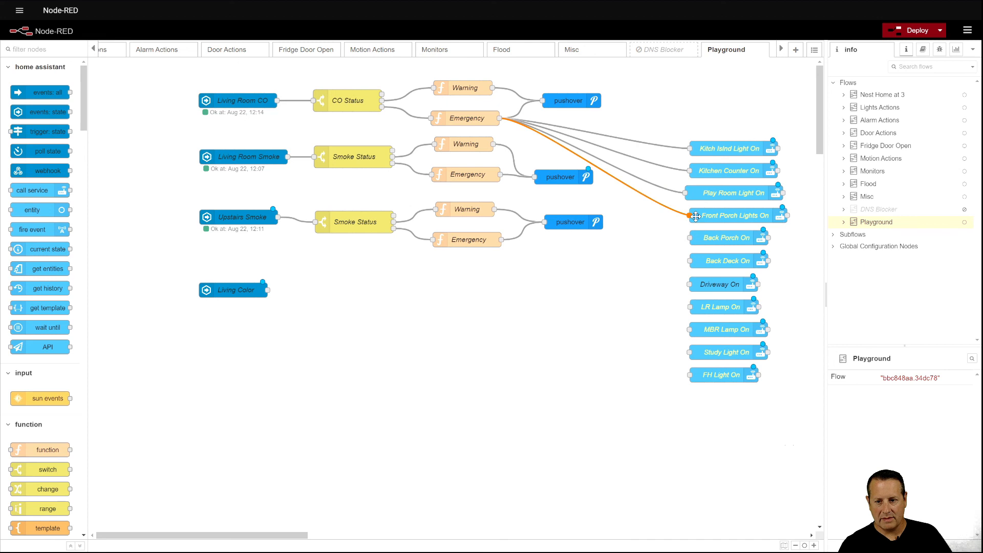
{"action": "left_click_drag", "start_coordinate": [501, 118], "coordinate": [697, 238]}
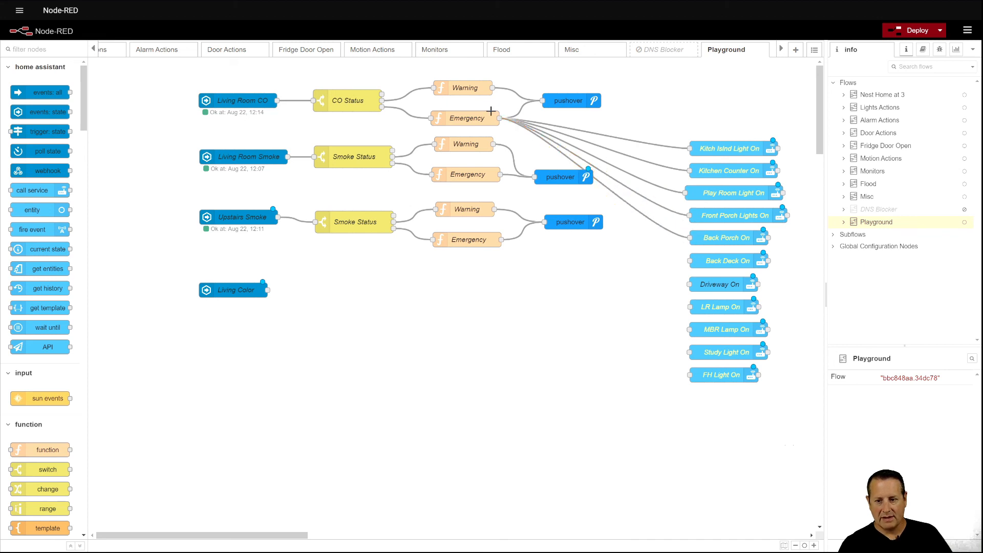
{"action": "left_click_drag", "start_coordinate": [500, 119], "coordinate": [695, 262]}
{"action": "left_click", "coordinate": [595, 306]}
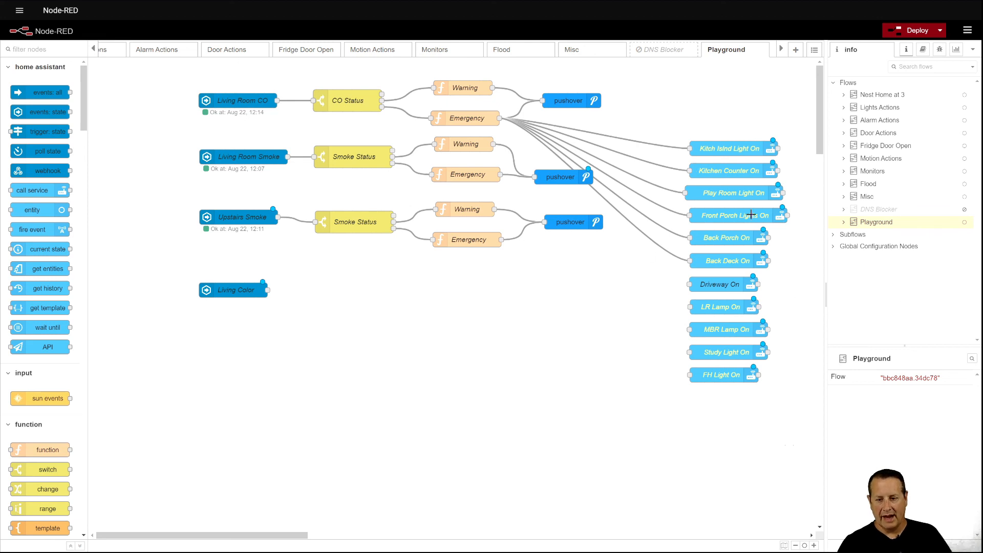
Step: Delete the five unwired call service nodes from Driveway On to FH Light On, and close the Back Deck On settings without saving
{"action": "left_click_drag", "start_coordinate": [661, 274], "coordinate": [781, 387]}
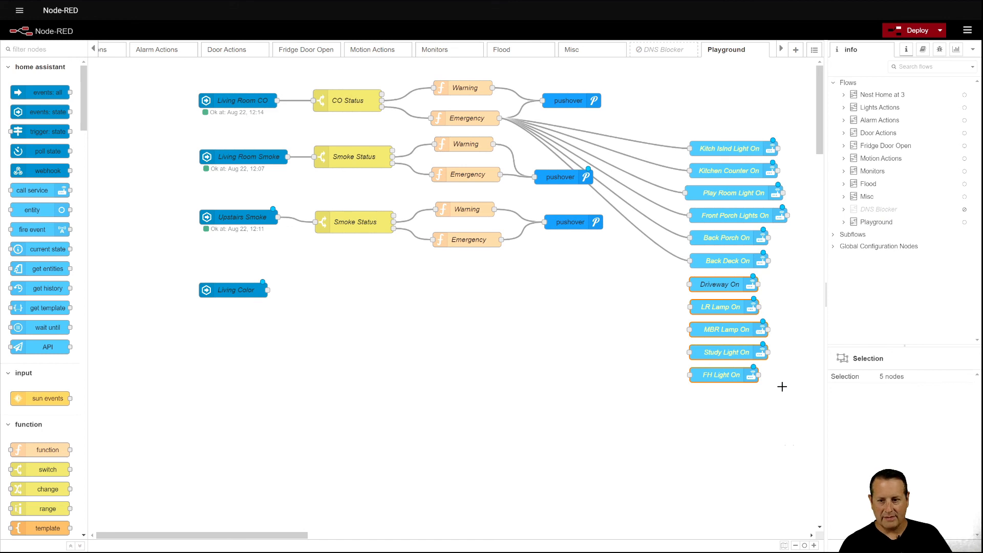
{"action": "key", "text": "Delete"}
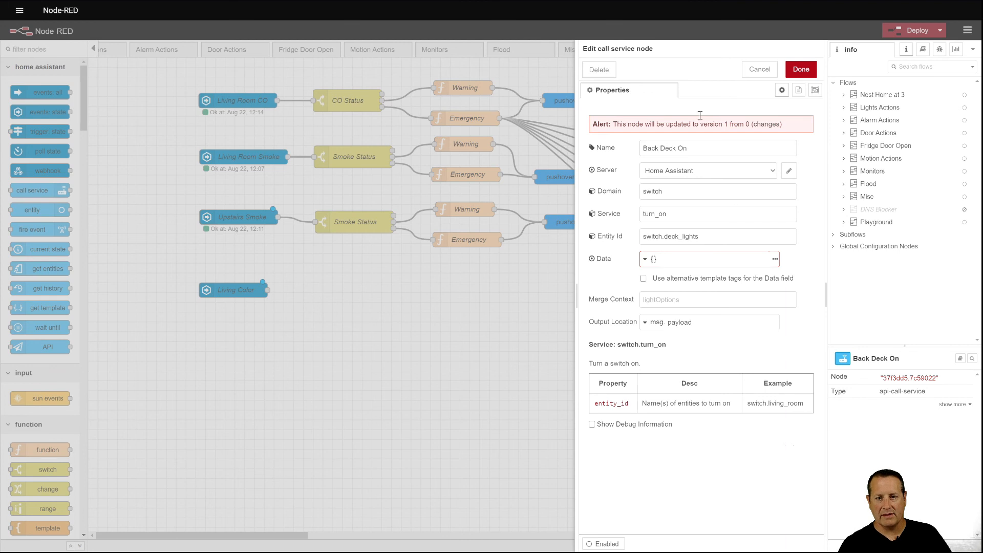
{"action": "left_click", "coordinate": [759, 69]}
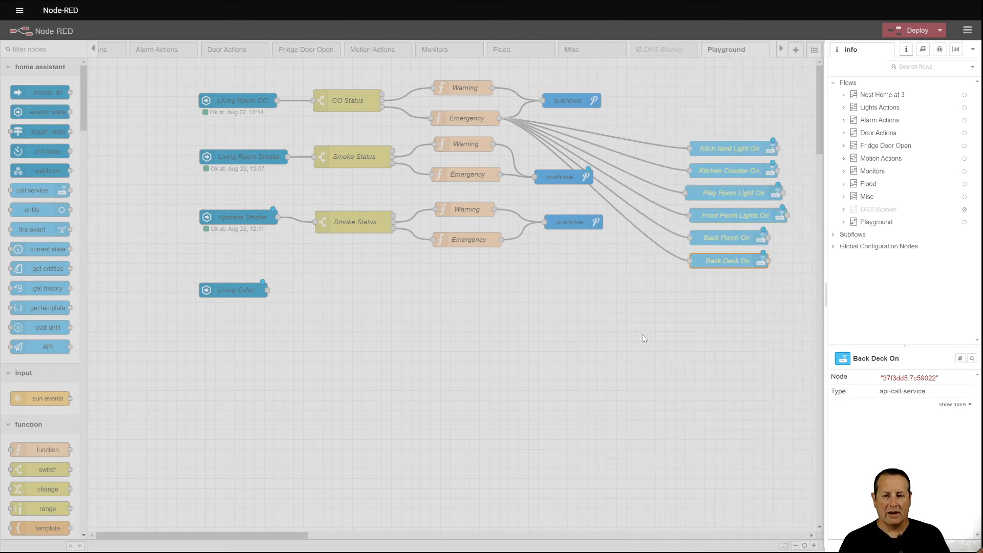